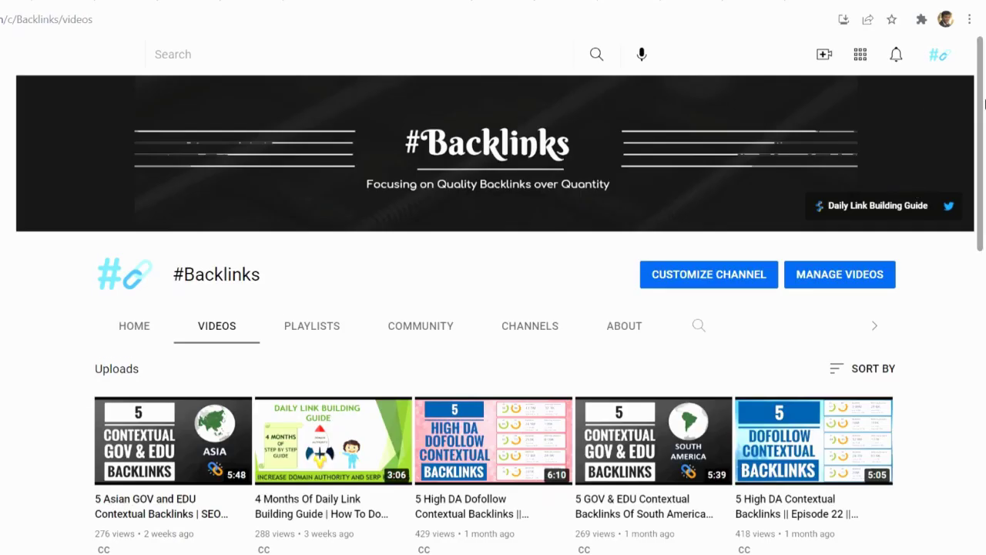
{"action": "scroll", "coordinate": [985, 157], "scroll_direction": "down", "scroll_amount": 3}
{"action": "left_click_drag", "start_coordinate": [984, 157], "coordinate": [984, 520]}
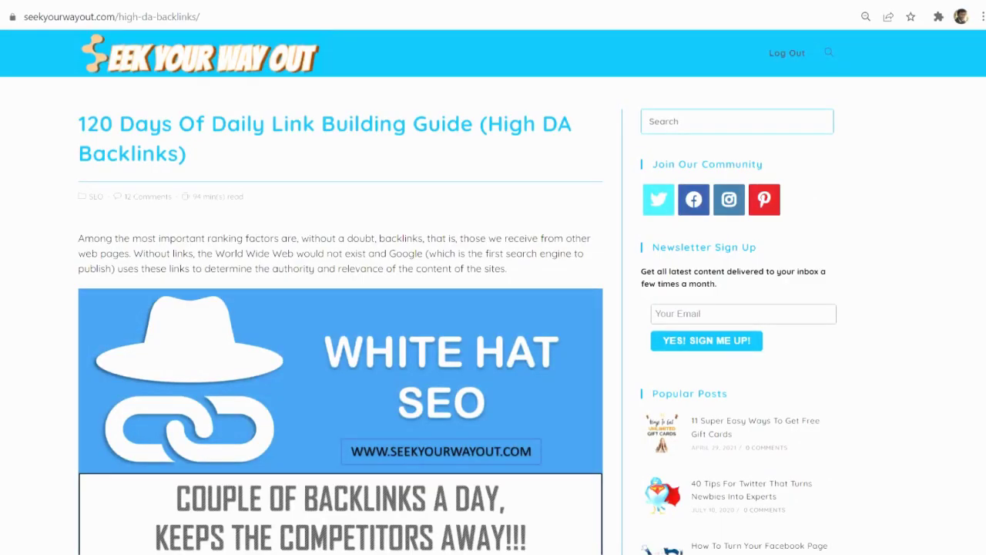
{"action": "scroll", "coordinate": [493, 293], "scroll_direction": "down", "scroll_amount": 3}
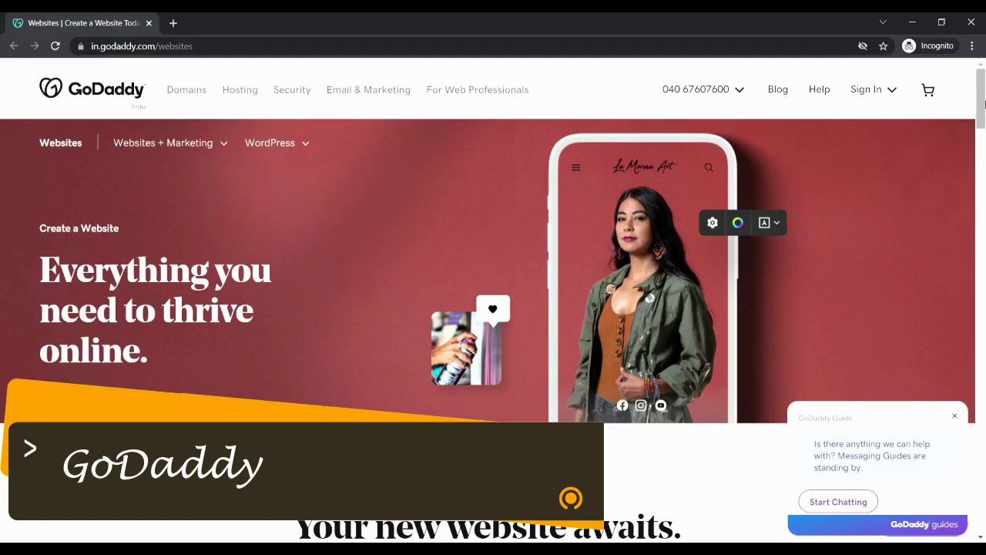
Start a free Websites + Marketing site on GoDaddy and create the account with an email, username and password.
{"action": "left_click_drag", "start_coordinate": [984, 100], "coordinate": [983, 171]}
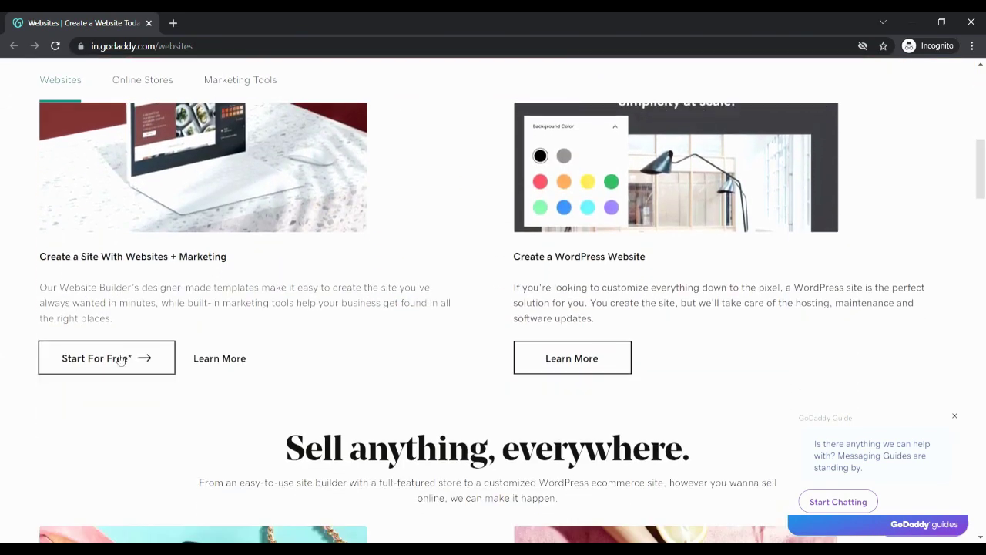
{"action": "left_click", "coordinate": [117, 359]}
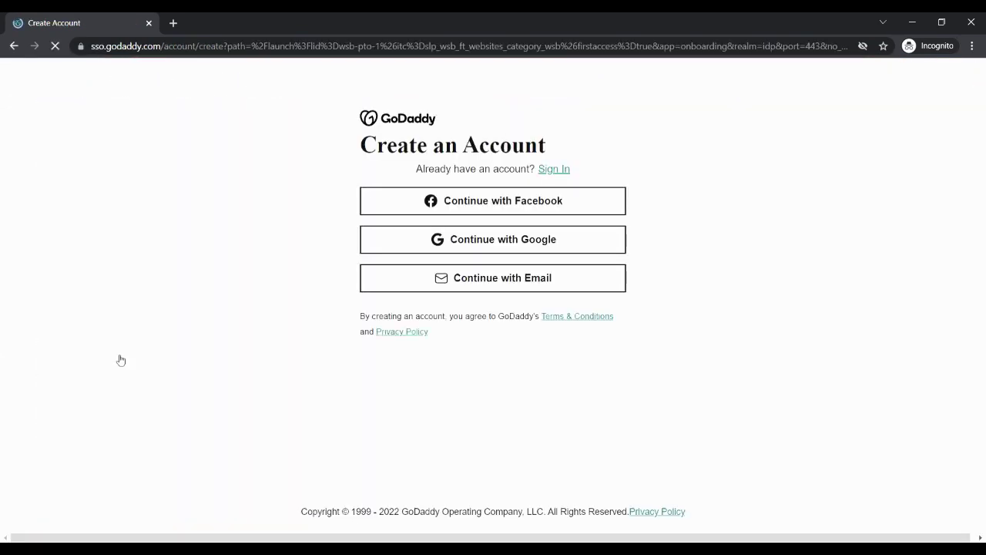
{"action": "left_click", "coordinate": [504, 279]}
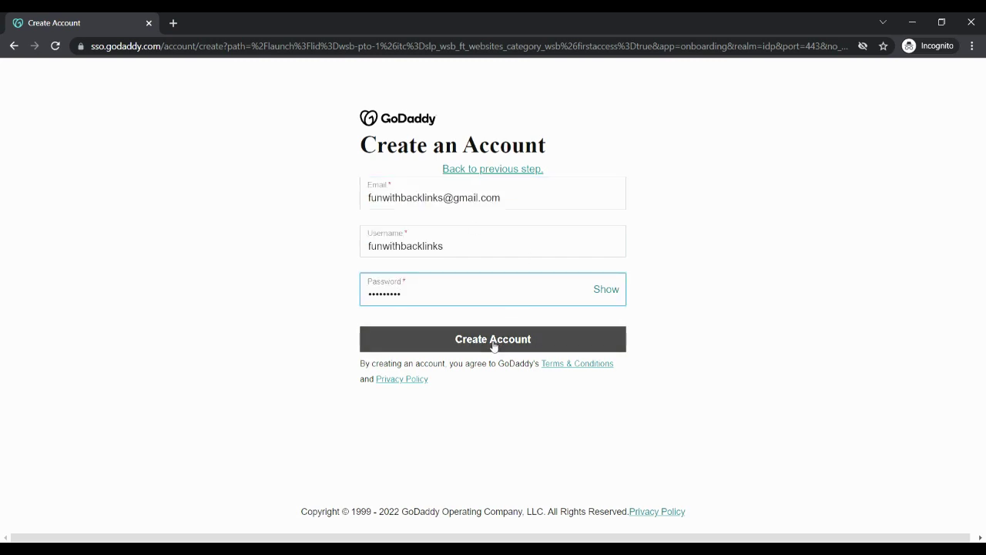
{"action": "left_click", "coordinate": [493, 346]}
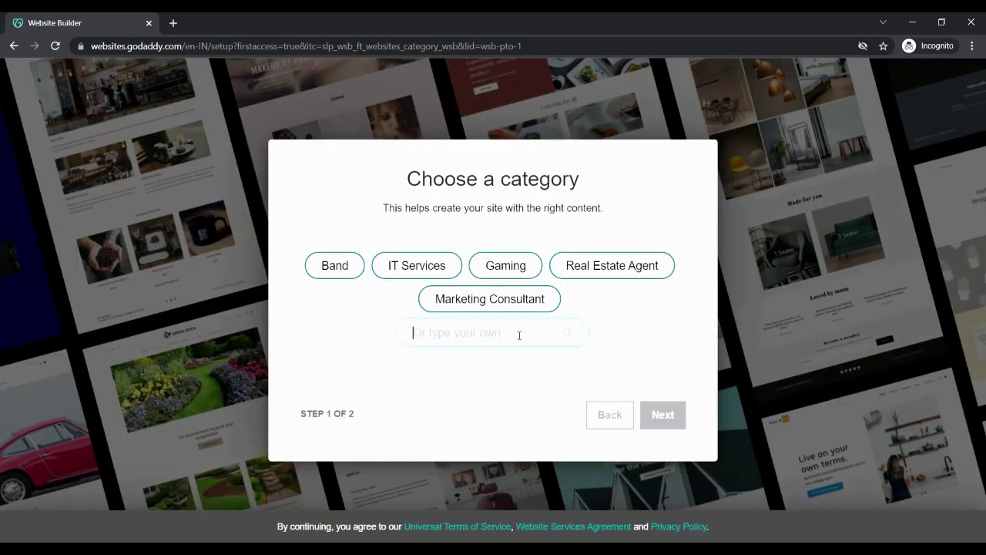
Set the site category to Personal Blog and name the site Fun With Backlinks.
{"action": "type", "text": "blog"}
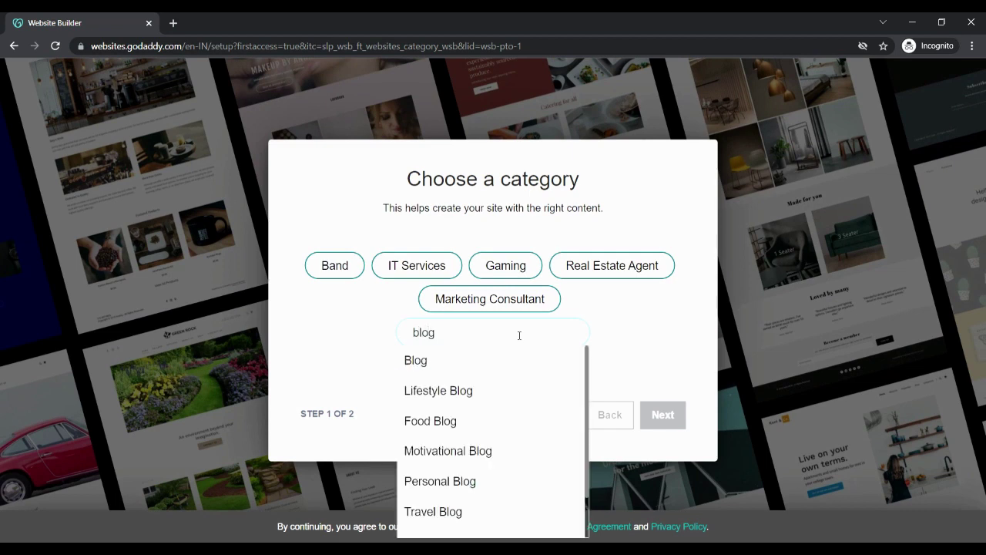
{"action": "left_click", "coordinate": [457, 479]}
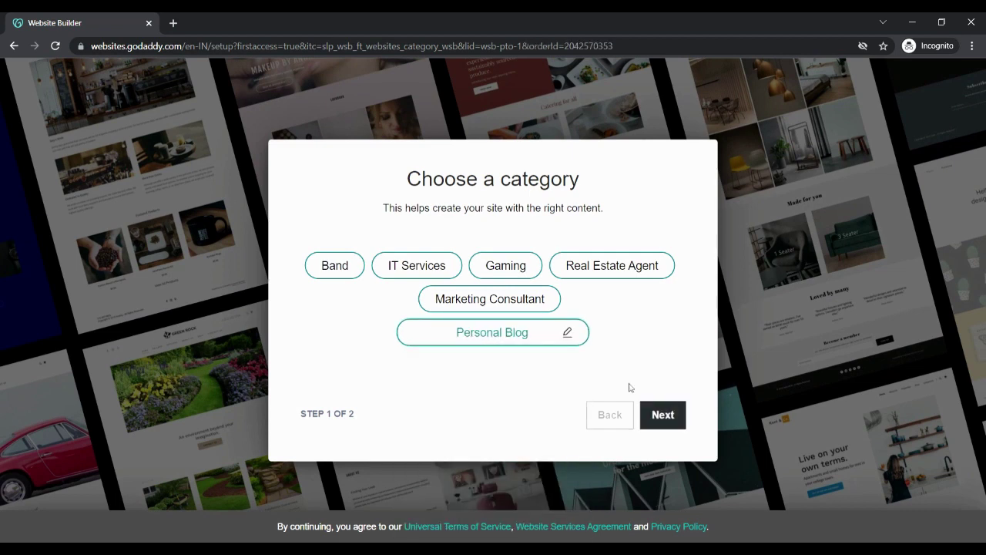
{"action": "left_click", "coordinate": [663, 415]}
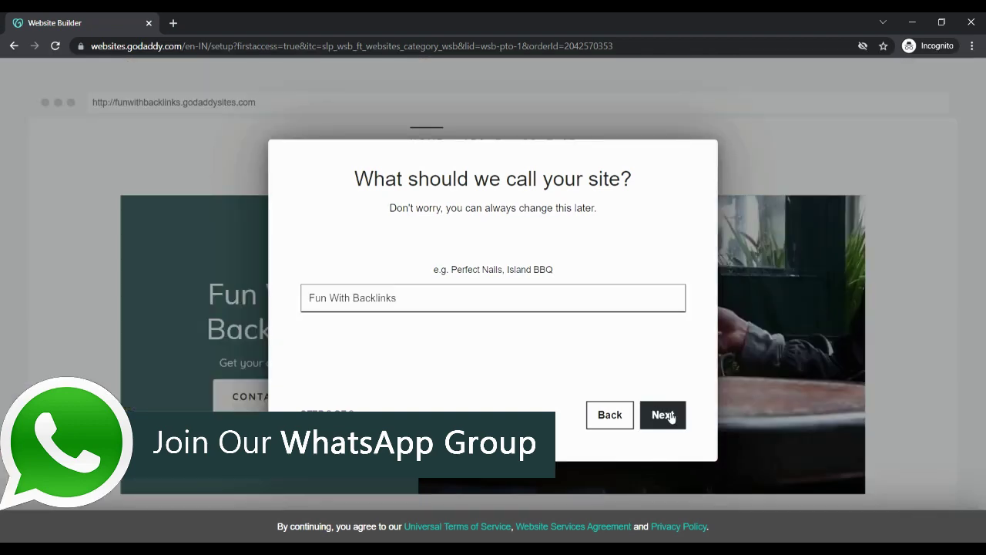
{"action": "left_click", "coordinate": [668, 415]}
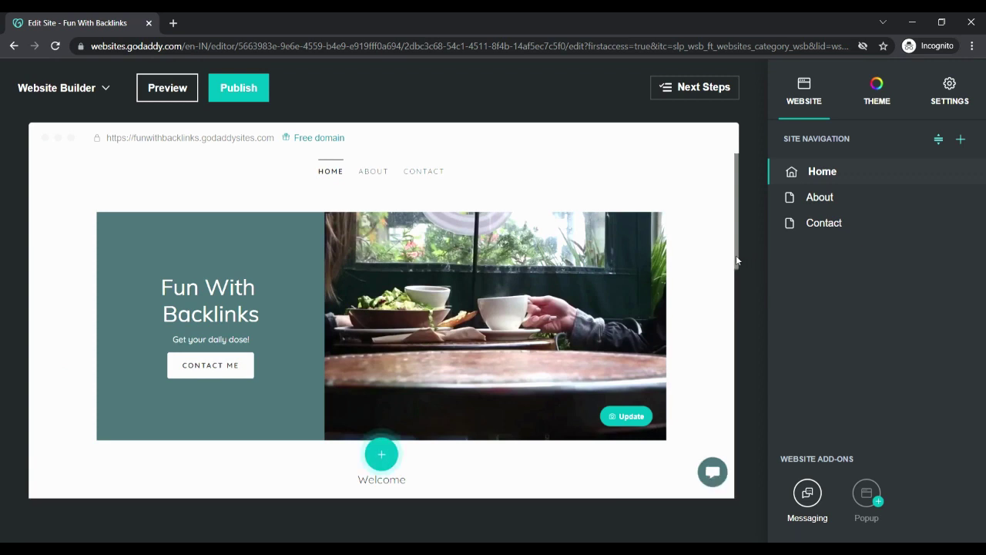
Delete the My Blog section from the home page.
{"action": "left_click_drag", "start_coordinate": [735, 262], "coordinate": [738, 336]}
{"action": "left_click", "coordinate": [738, 331]}
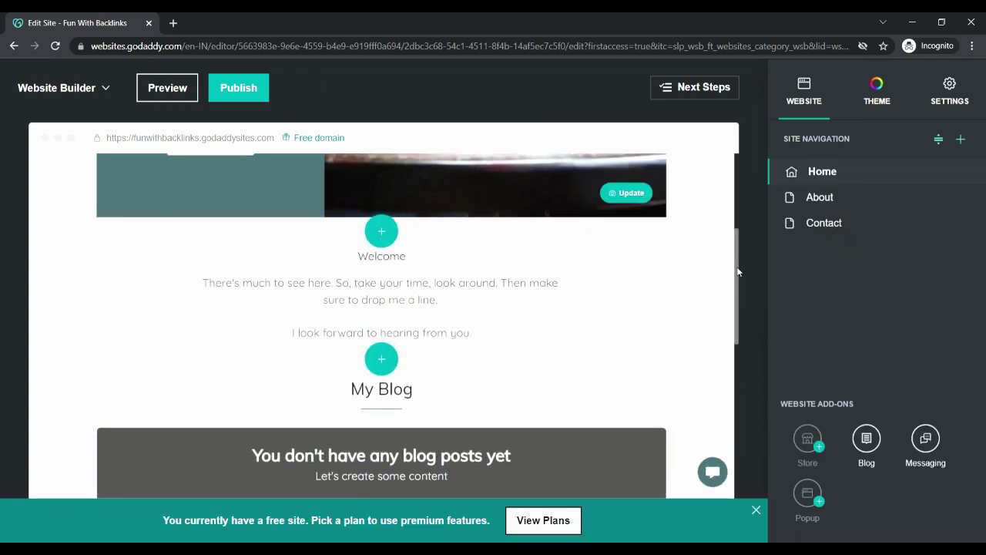
{"action": "scroll", "coordinate": [740, 297], "scroll_direction": "down", "scroll_amount": 1}
{"action": "scroll", "coordinate": [740, 297], "scroll_direction": "down", "scroll_amount": 2}
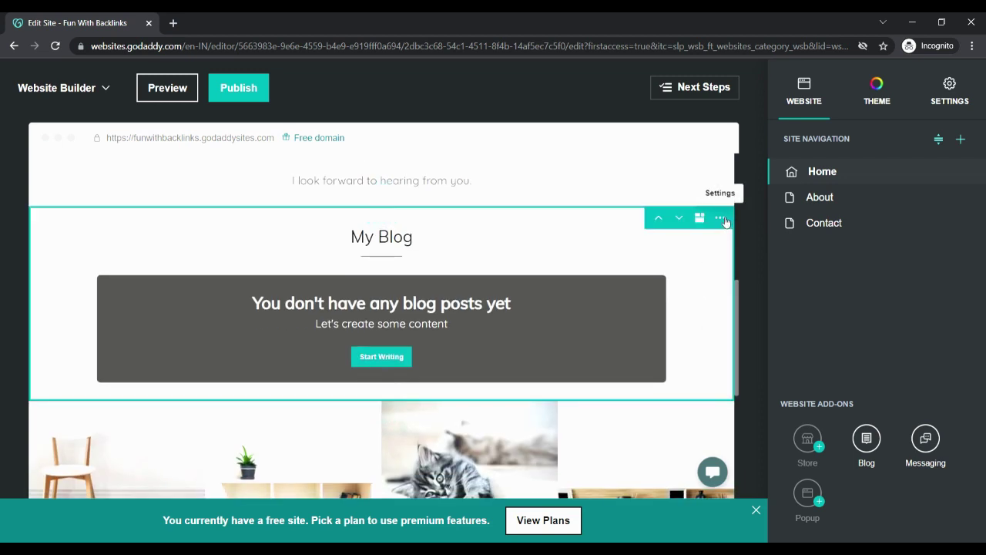
{"action": "left_click", "coordinate": [722, 219]}
{"action": "left_click", "coordinate": [702, 274]}
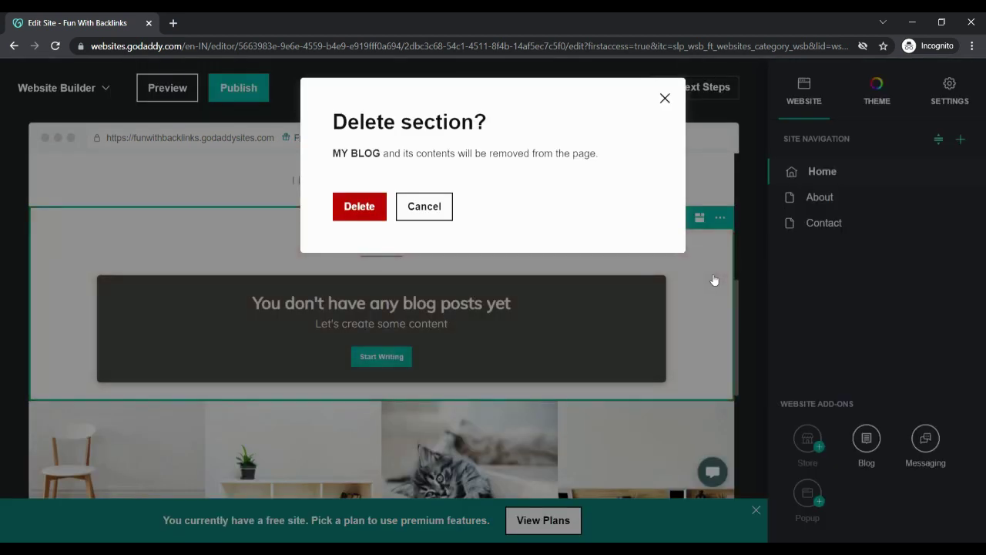
{"action": "left_click", "coordinate": [372, 213]}
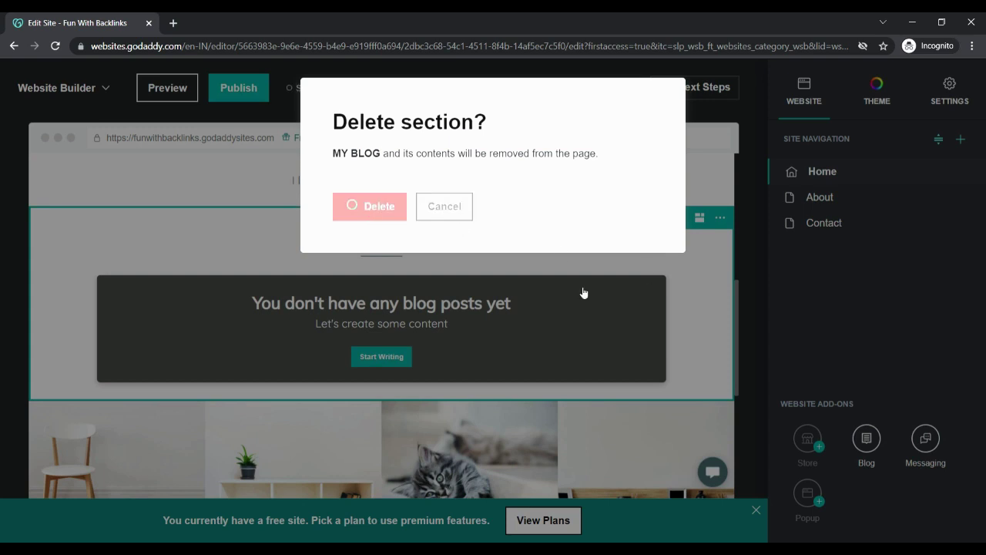
{"action": "scroll", "coordinate": [737, 305], "scroll_direction": "up", "scroll_amount": 2}
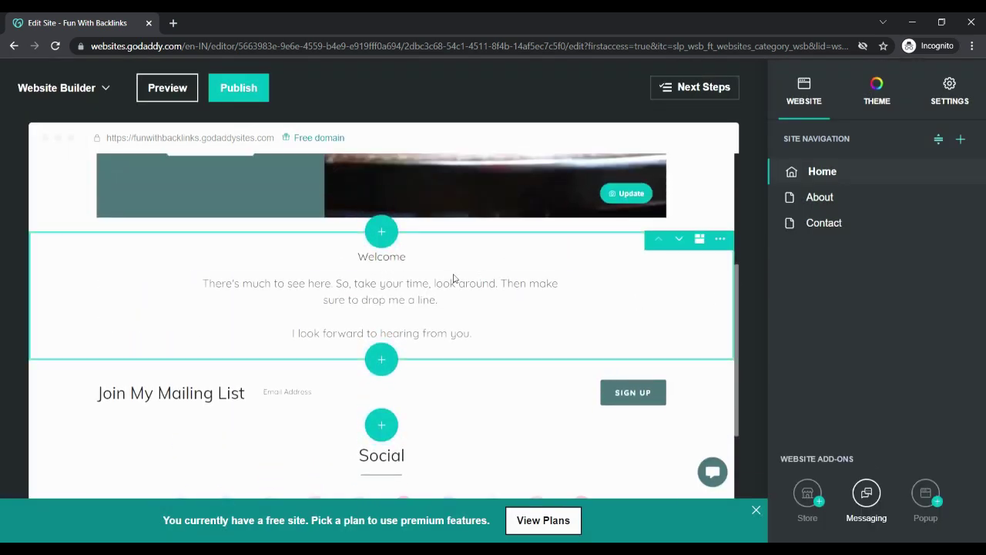
{"action": "left_click", "coordinate": [294, 279]}
{"action": "left_click_drag", "start_coordinate": [374, 252], "coordinate": [551, 259]}
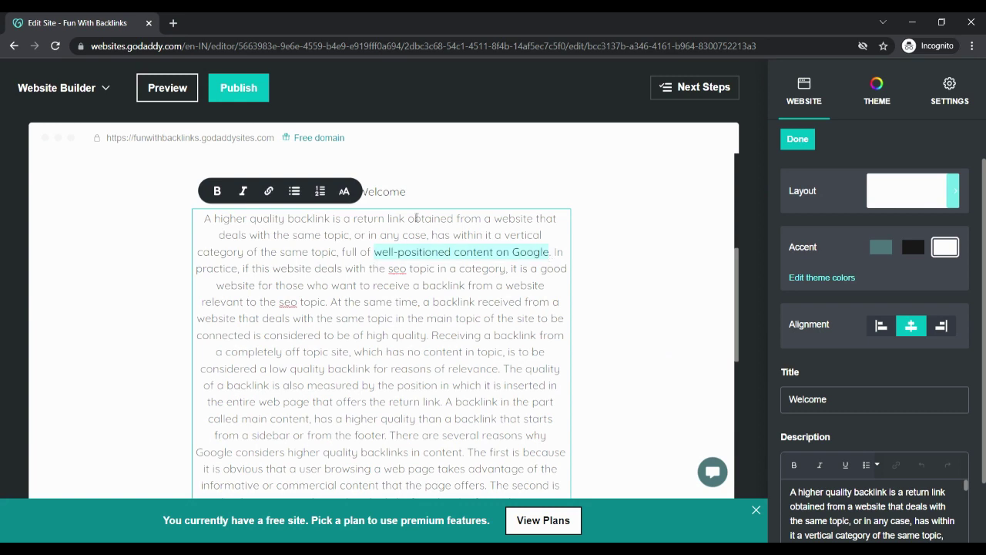
{"action": "left_click", "coordinate": [269, 192]}
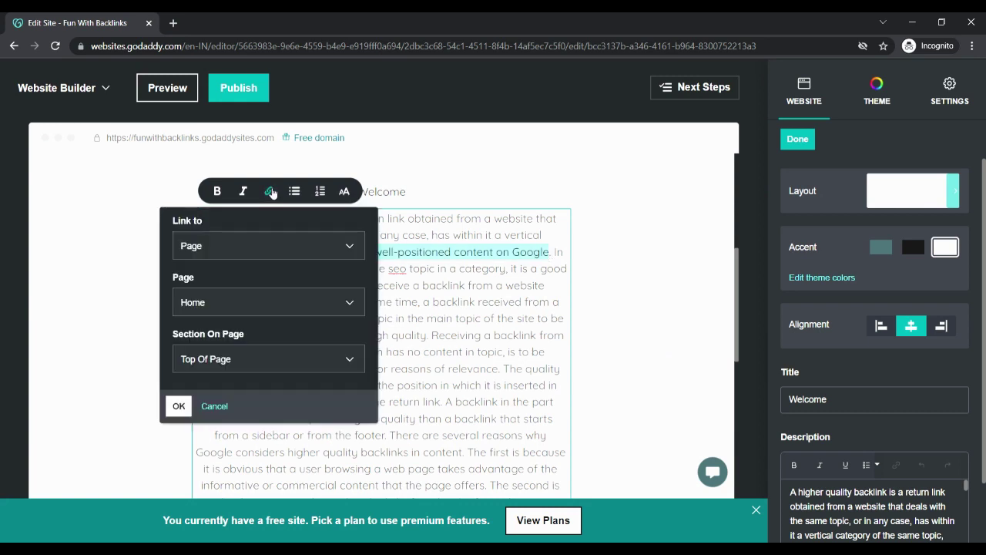
{"action": "left_click", "coordinate": [261, 247]}
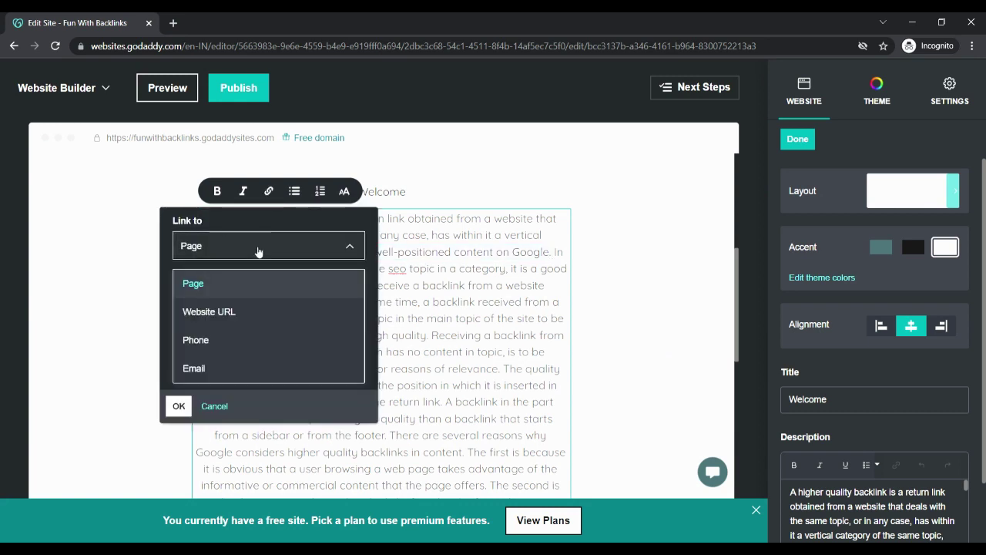
{"action": "left_click", "coordinate": [244, 312]}
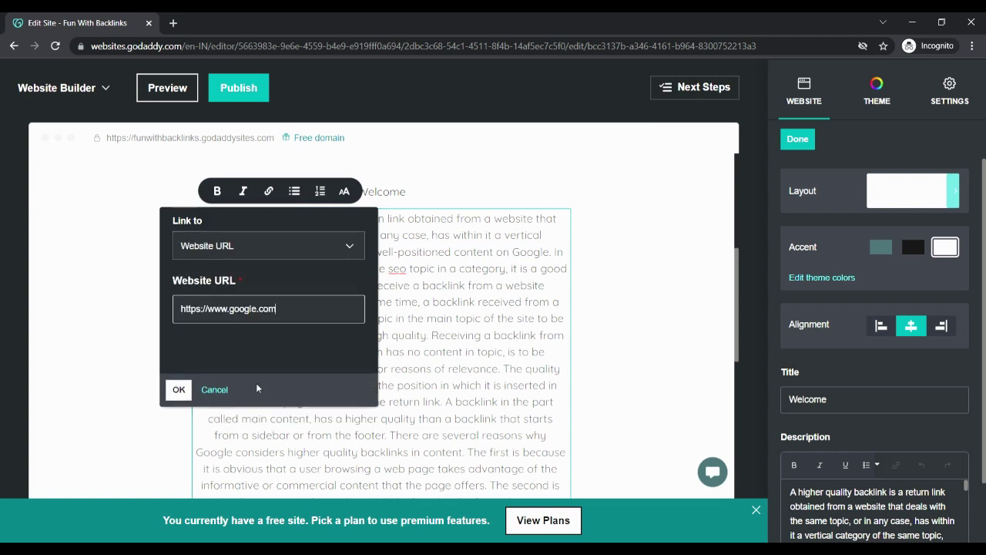
{"action": "left_click", "coordinate": [179, 390]}
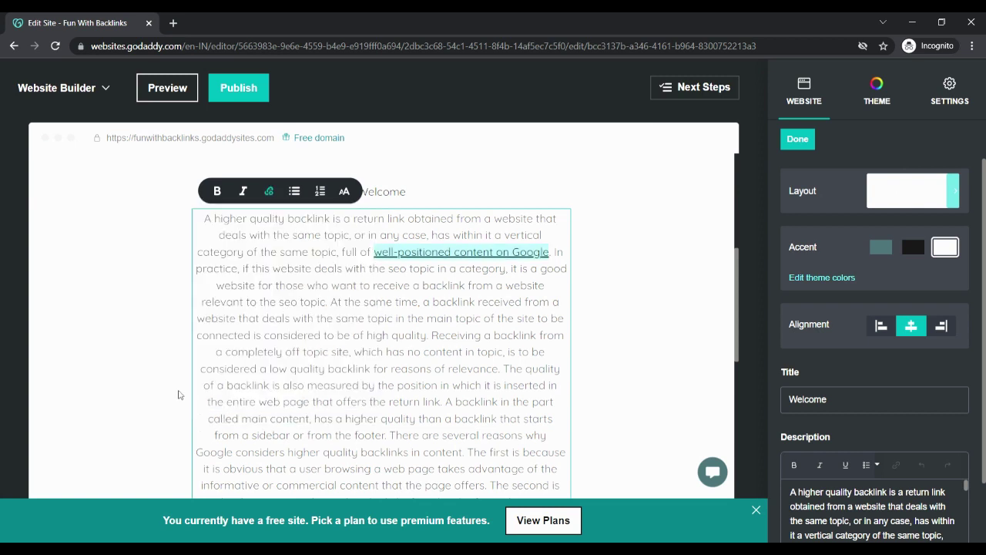
{"action": "left_click", "coordinate": [800, 142]}
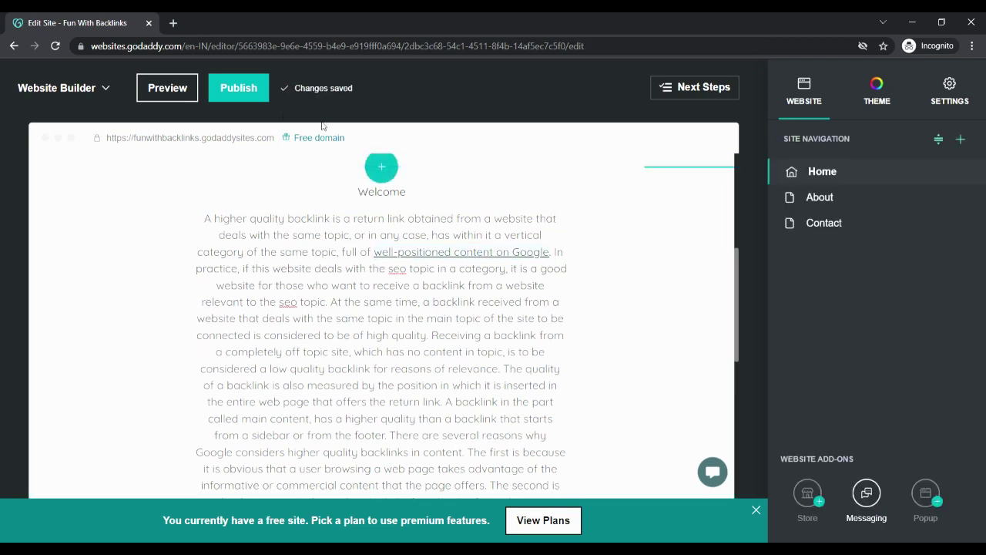
Publish the website and check the live page with its linked article.
{"action": "left_click", "coordinate": [240, 90]}
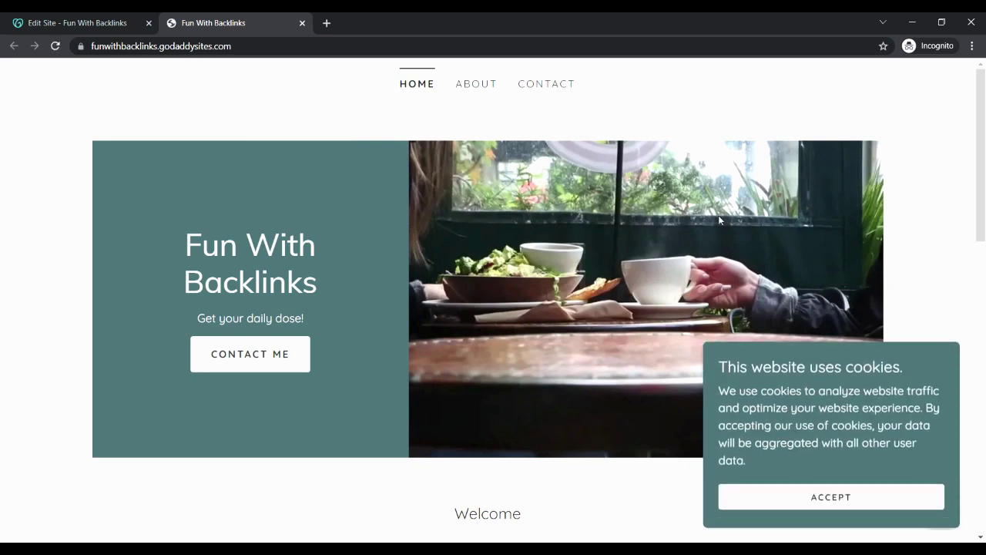
{"action": "scroll", "coordinate": [984, 223], "scroll_direction": "down", "scroll_amount": 2}
{"action": "scroll", "coordinate": [984, 224], "scroll_direction": "down", "scroll_amount": 3}
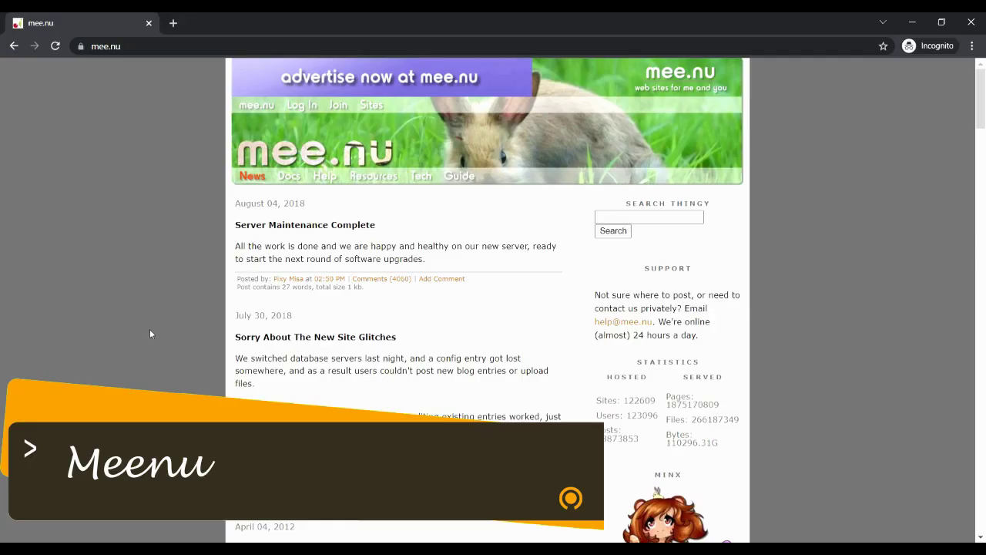
Switch to mee.nu, join the service and open a new post for the site.
{"action": "left_click", "coordinate": [339, 107]}
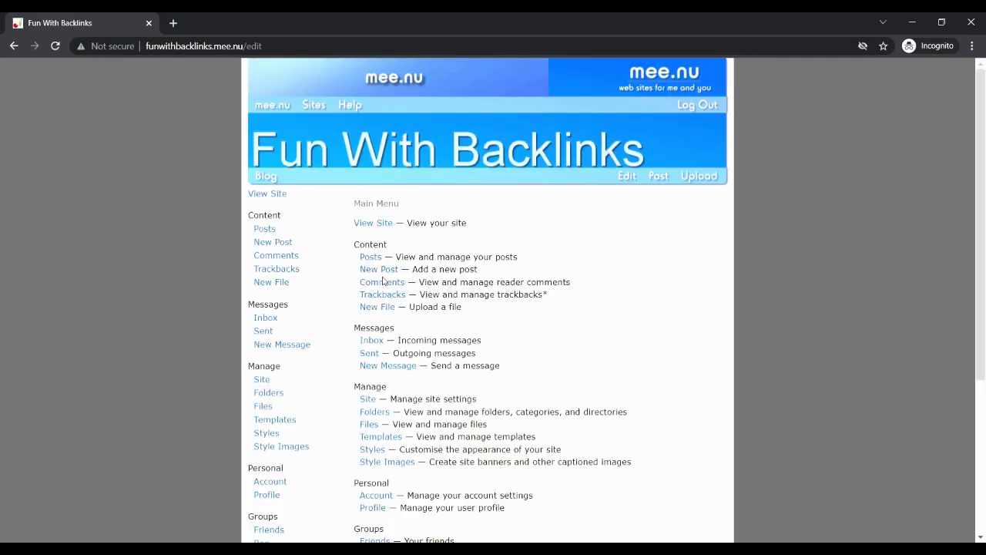
{"action": "left_click", "coordinate": [266, 229]}
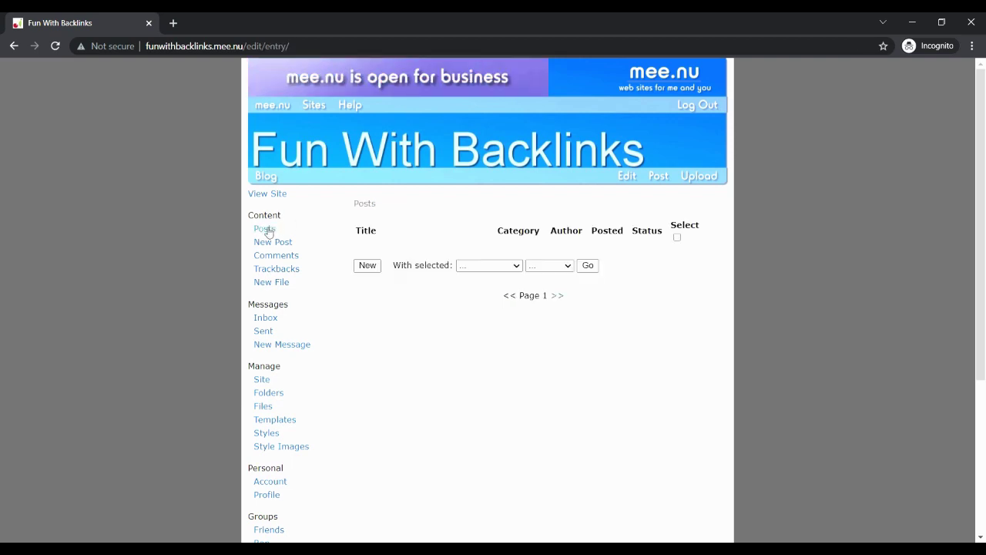
{"action": "left_click", "coordinate": [368, 265]}
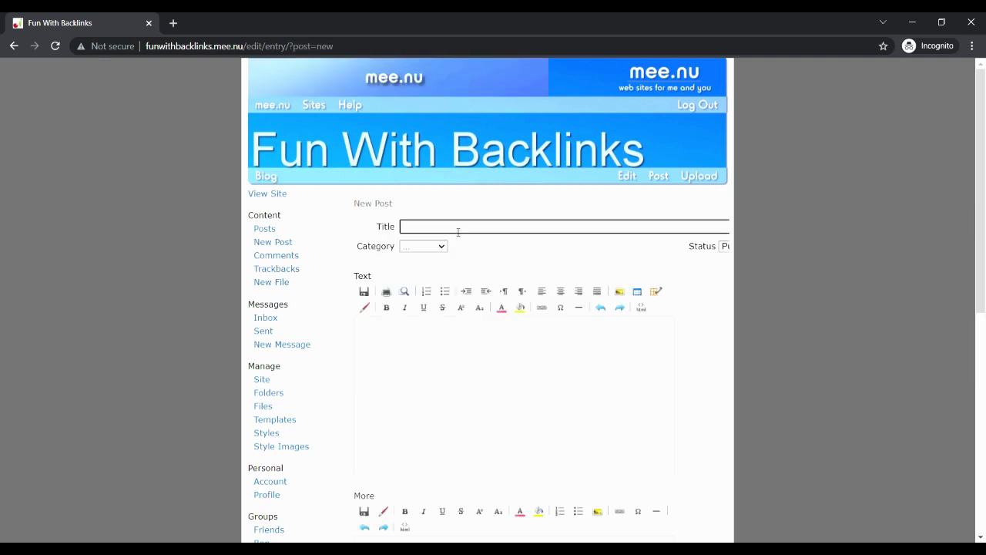
Title the post "Fun With Backlinks" and paste the article about backlinks into its text.
{"action": "type", "text": "Fun With Backlinks"}
{"action": "left_click", "coordinate": [428, 352]}
{"action": "key", "text": "ctrl+v"}
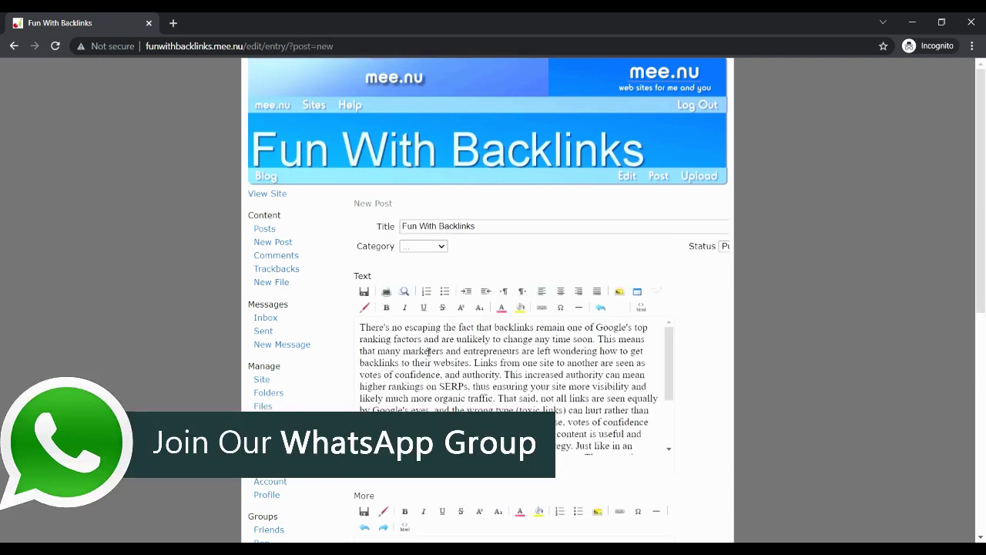
{"action": "left_click_drag", "start_coordinate": [596, 329], "coordinate": [424, 344]}
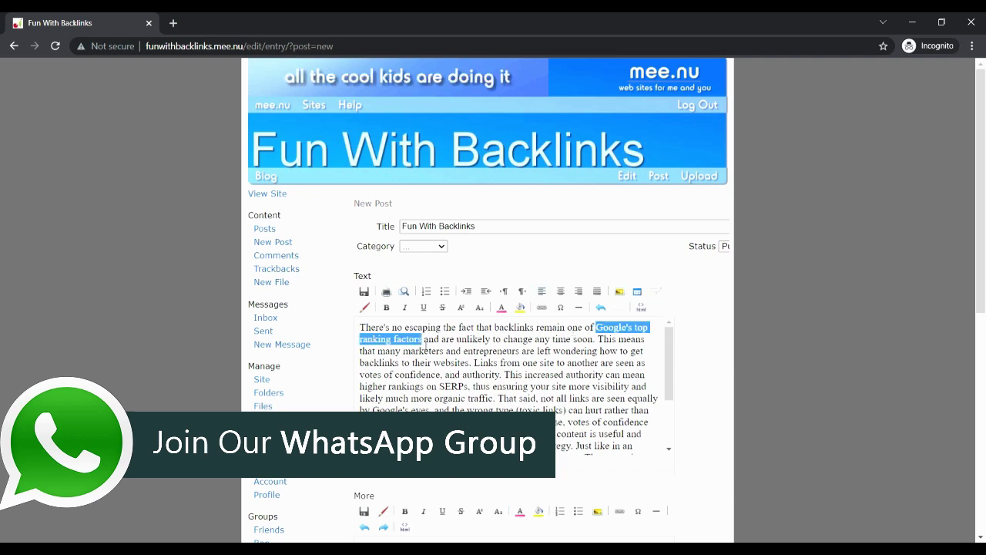
{"action": "left_click", "coordinate": [541, 307]}
{"action": "left_click", "coordinate": [537, 266]}
{"action": "type", "text": "www.google.com"}
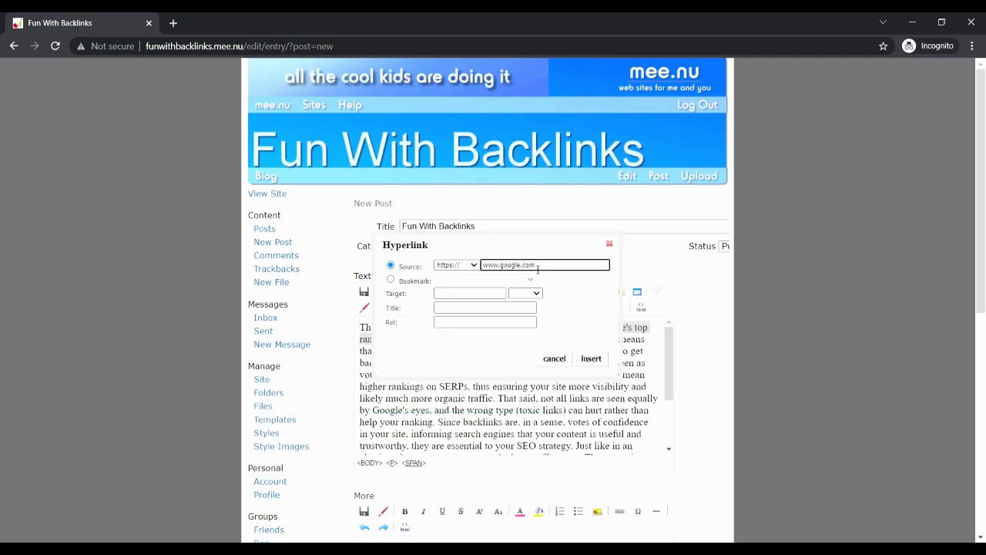
{"action": "left_click", "coordinate": [597, 358]}
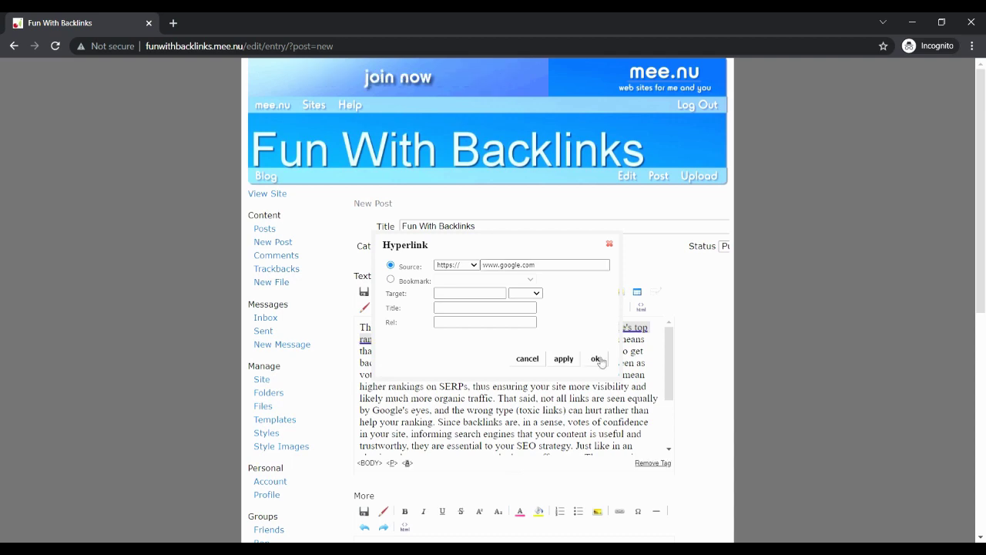
{"action": "left_click", "coordinate": [598, 358]}
Save the post and view it on the live mee.nu site.
{"action": "left_click_drag", "start_coordinate": [985, 216], "coordinate": [984, 440]}
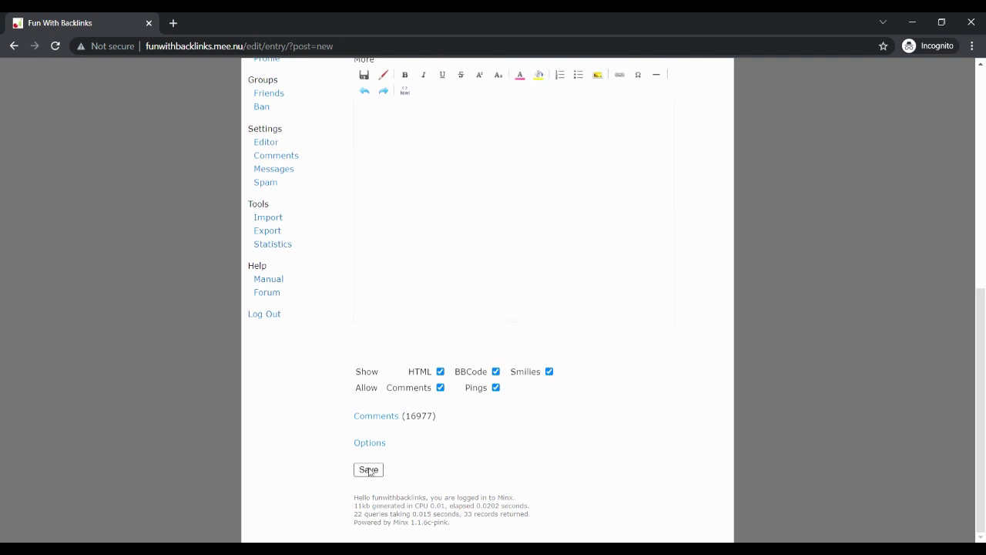
{"action": "left_click", "coordinate": [368, 470]}
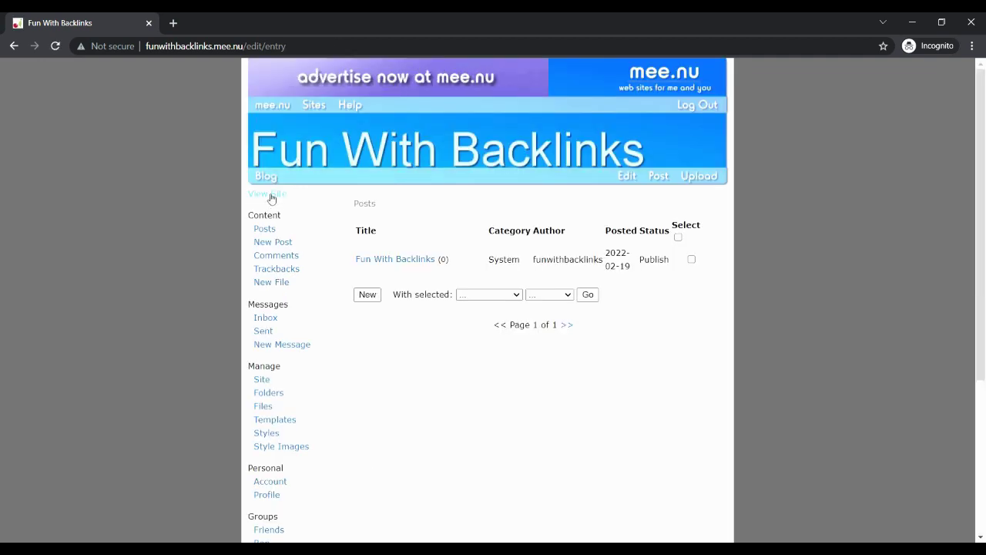
{"action": "left_click", "coordinate": [269, 194]}
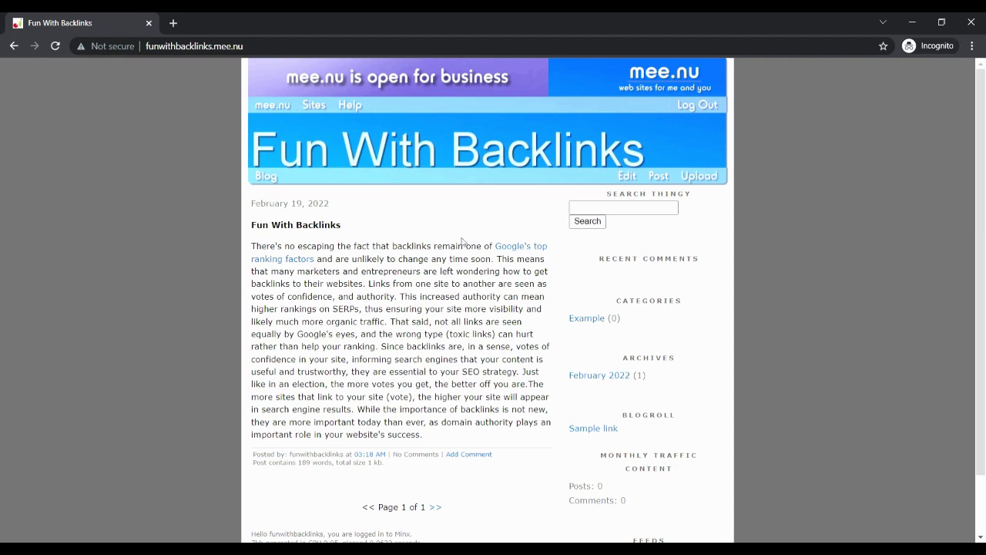
{"action": "left_click", "coordinate": [304, 47]}
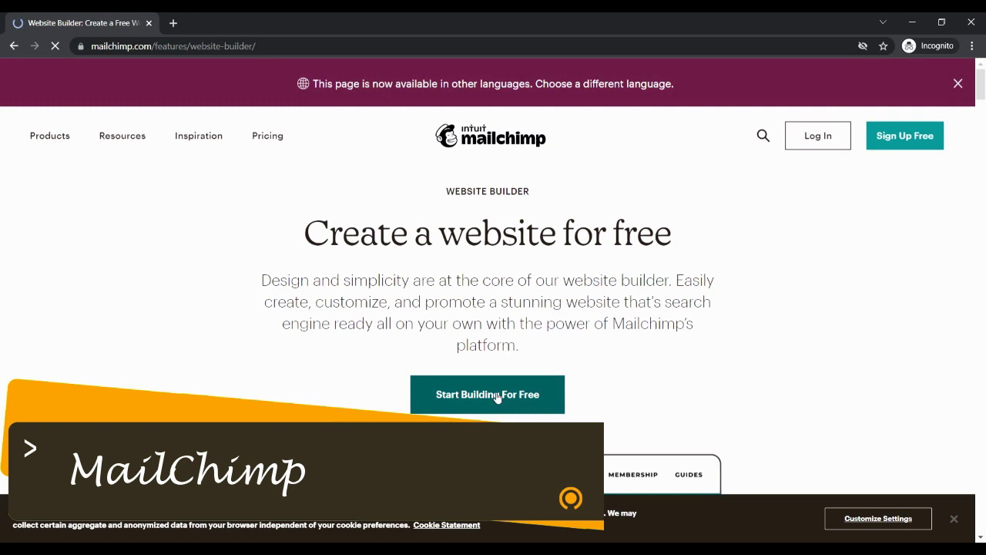
Sign up for Mailchimp's free website builder with an e-mail, username and account password, and pass the human check.
{"action": "left_click", "coordinate": [497, 396]}
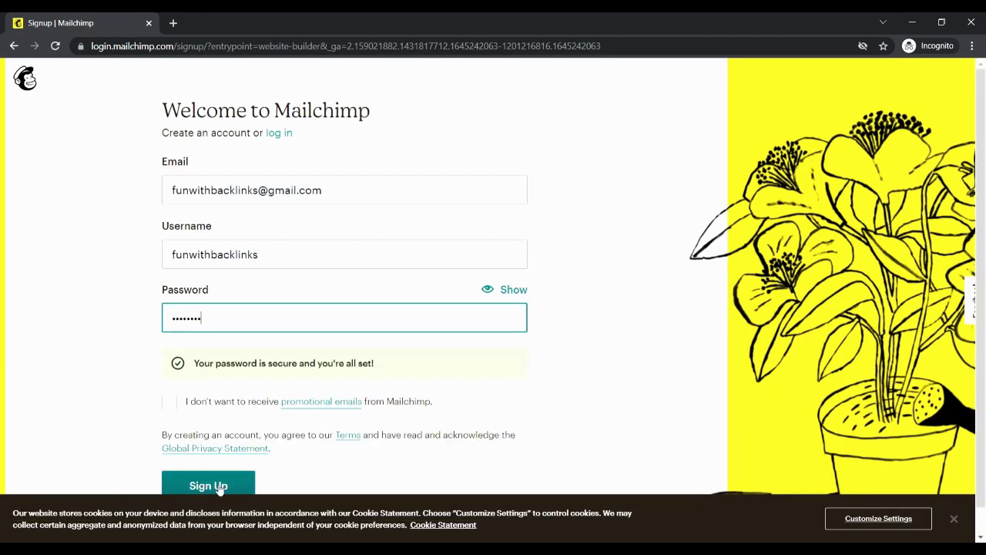
{"action": "left_click", "coordinate": [218, 487]}
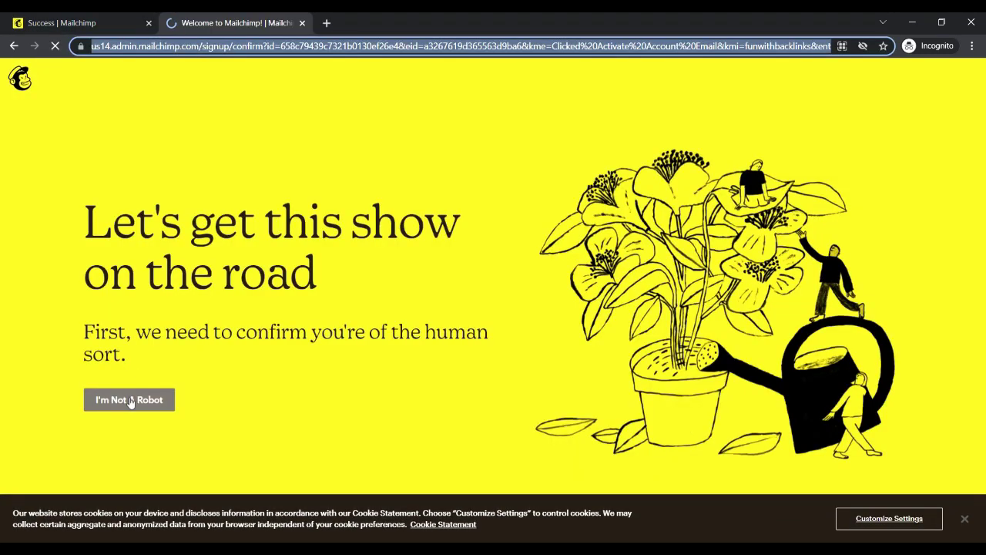
{"action": "left_click", "coordinate": [130, 401]}
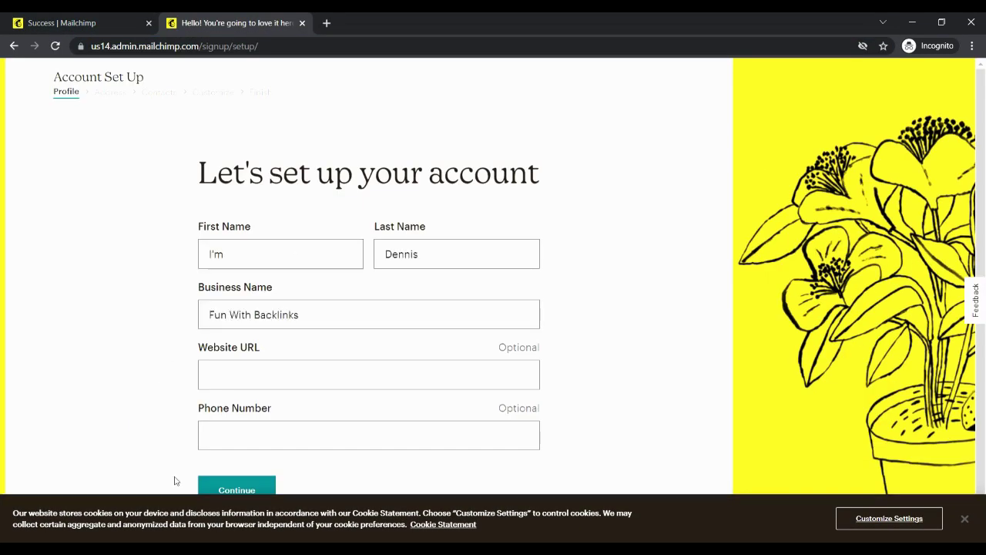
Set up the account profile and website under the name "Fun With Backlinks" and open its Home page for editing.
{"action": "left_click", "coordinate": [254, 484]}
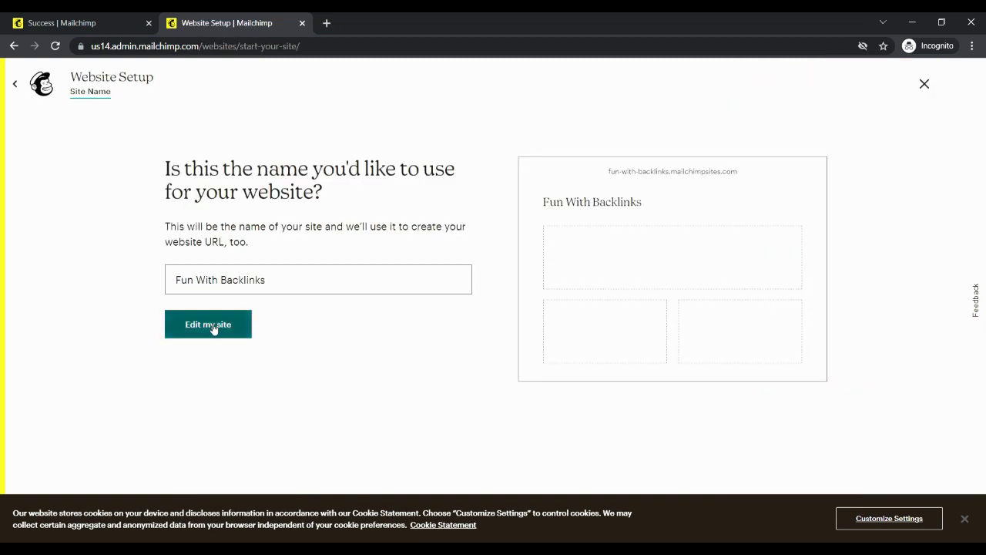
{"action": "left_click", "coordinate": [209, 327]}
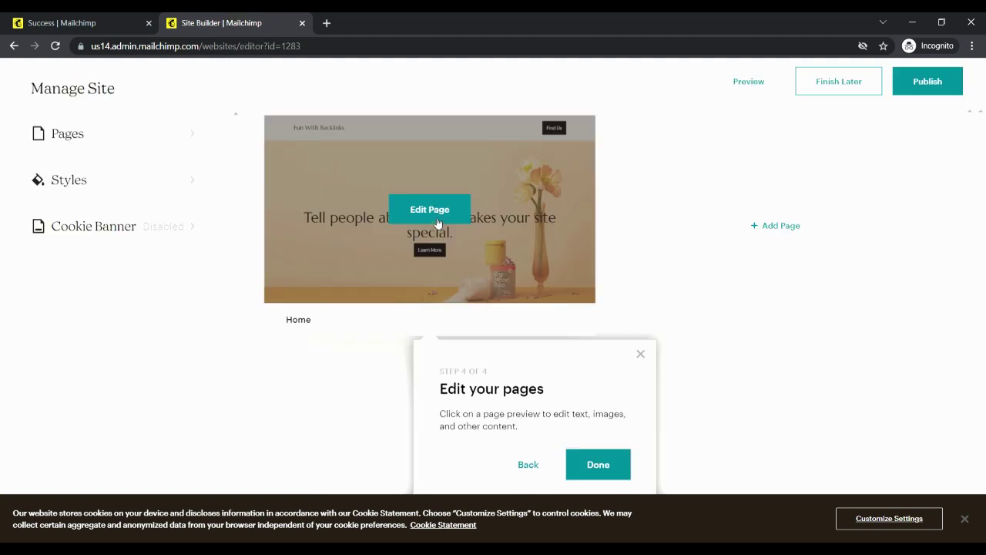
{"action": "left_click", "coordinate": [435, 208]}
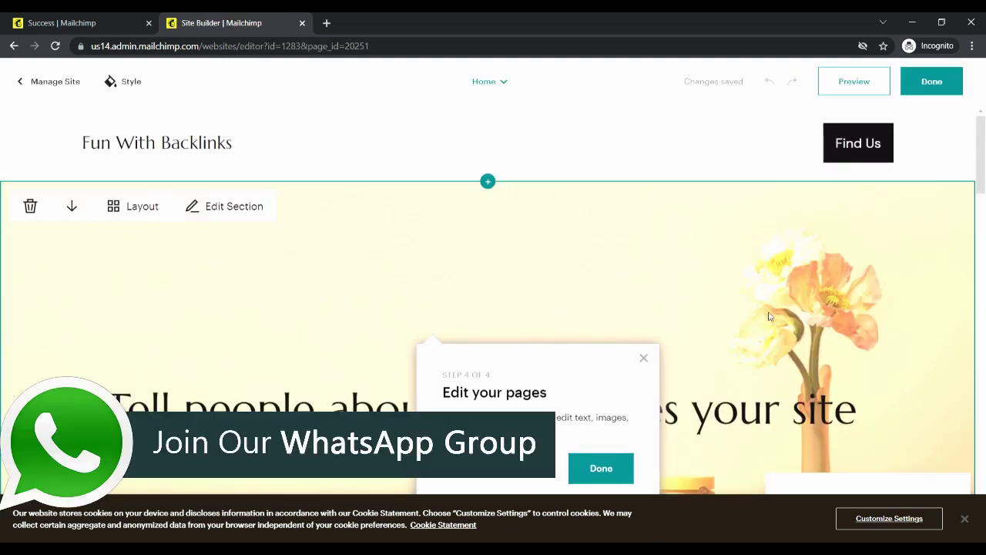
Replace the text of the first "Talk up your brand." section with the backlinks article and its heading with "Importance of Backlinks".
{"action": "scroll", "coordinate": [711, 314], "scroll_direction": "down", "scroll_amount": 5}
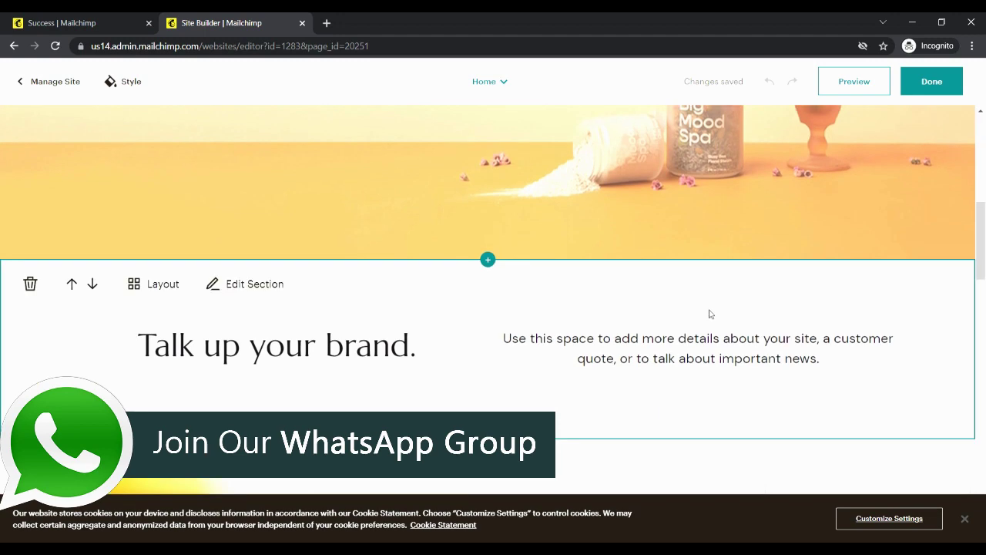
{"action": "left_click", "coordinate": [690, 339]}
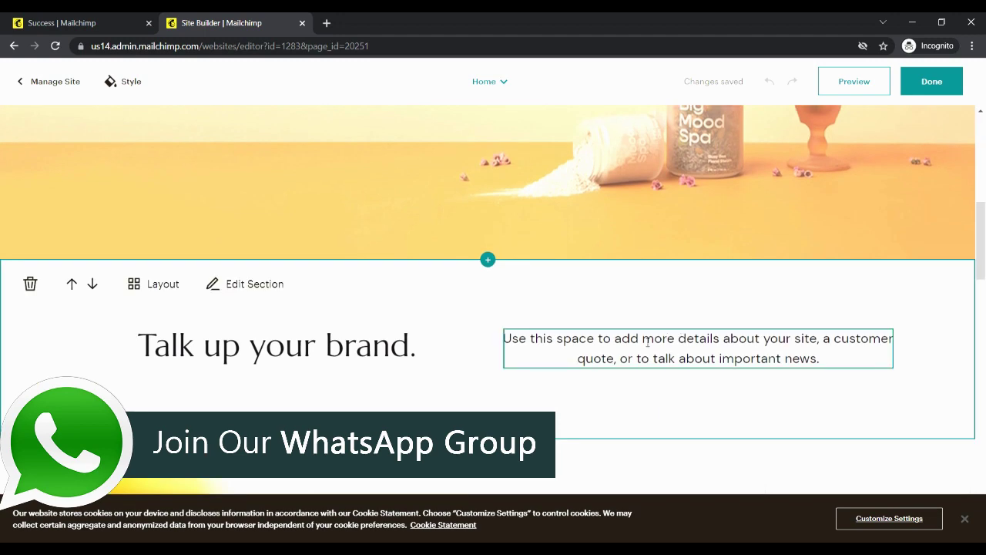
{"action": "key", "text": "ctrl+a"}
{"action": "key", "text": "ctrl+v"}
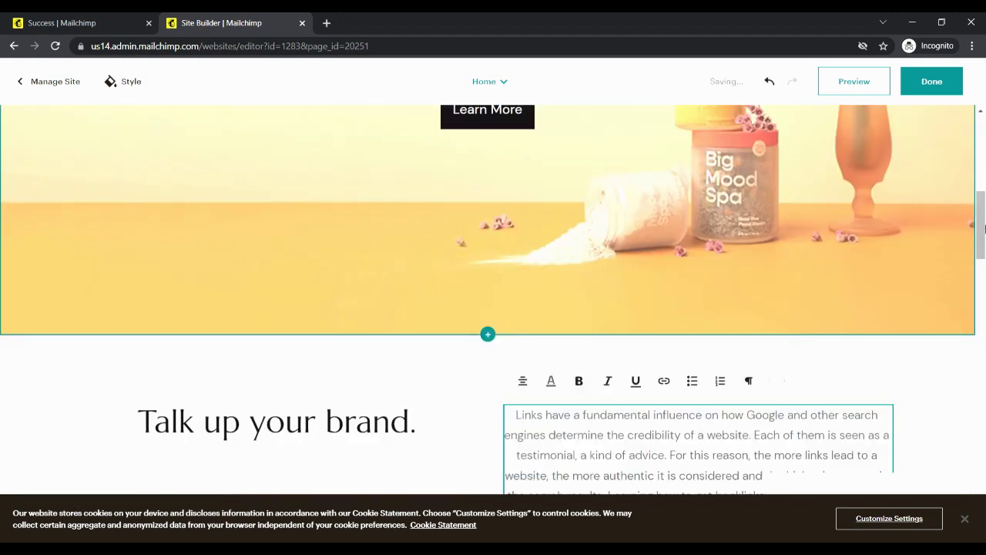
{"action": "left_click_drag", "start_coordinate": [984, 227], "coordinate": [984, 263]}
{"action": "triple_click", "coordinate": [147, 200]}
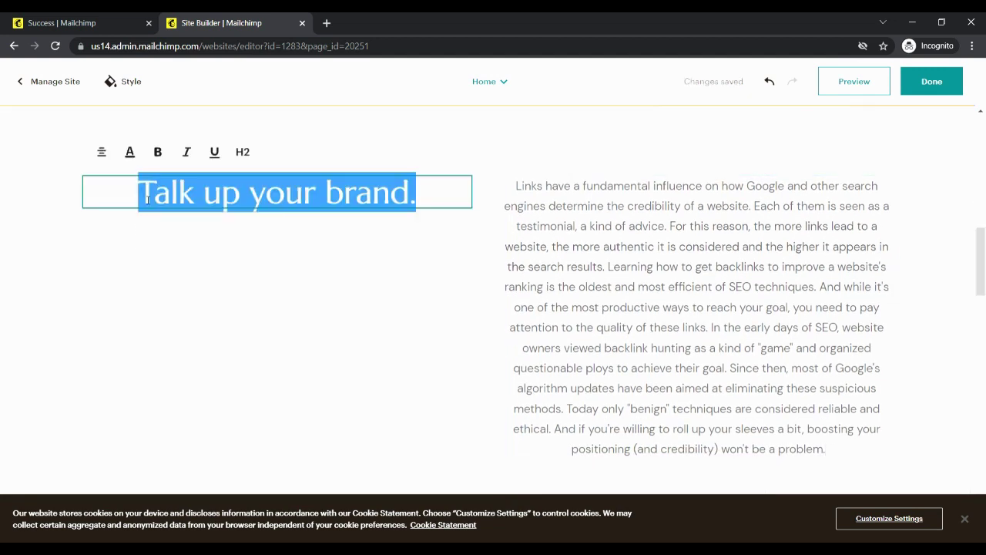
{"action": "type", "text": "Importance of Backlinks"}
{"action": "left_click_drag", "start_coordinate": [548, 206], "coordinate": [752, 214]}
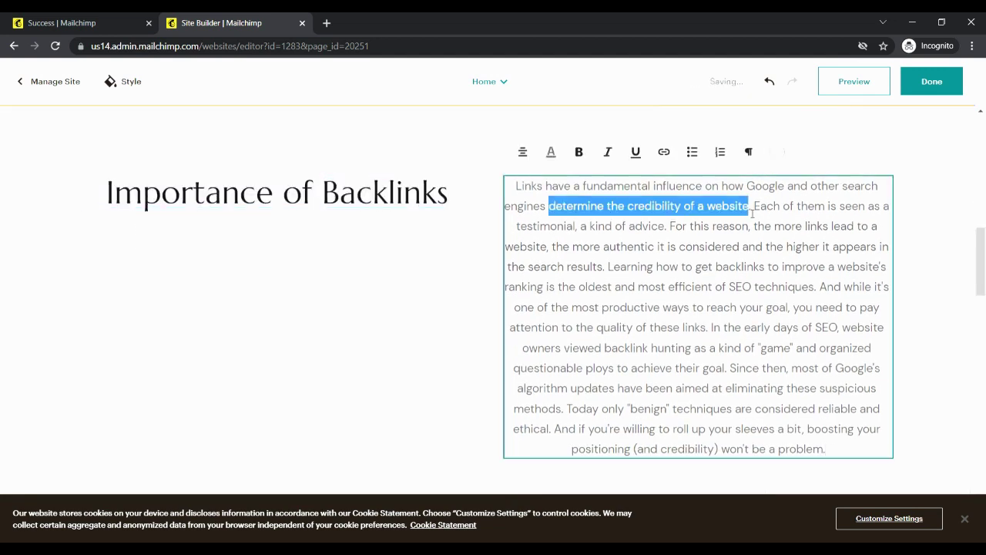
{"action": "left_click", "coordinate": [664, 151]}
{"action": "type", "text": "https://www.google.com"}
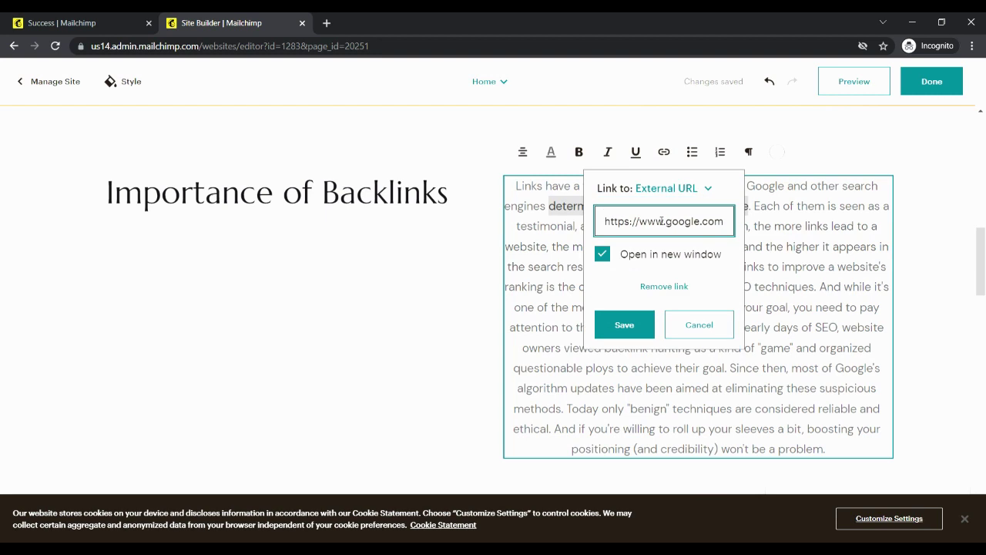
{"action": "left_click", "coordinate": [625, 324]}
Remove the three placeholder Text & Image sections below the article from the Home page.
{"action": "scroll", "coordinate": [983, 324], "scroll_direction": "down", "scroll_amount": 5}
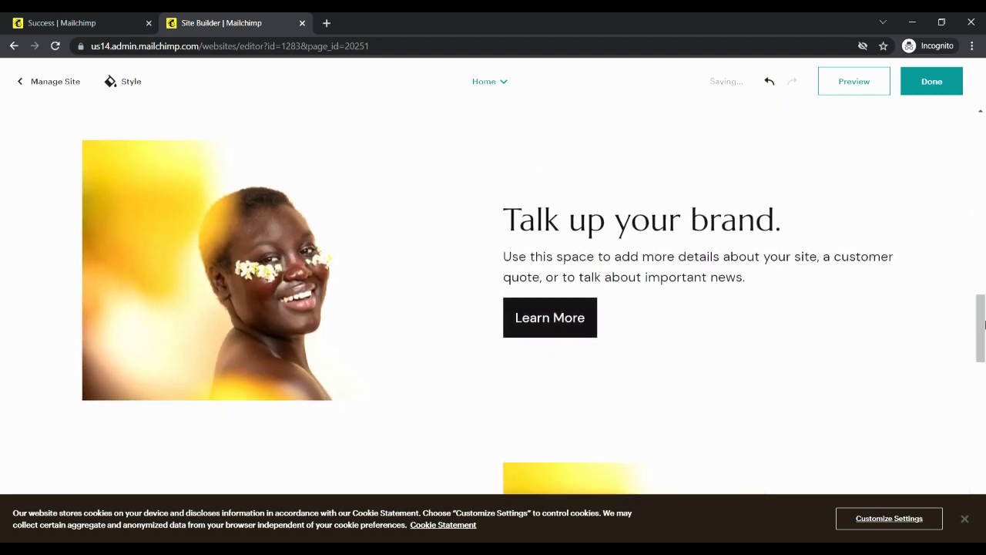
{"action": "left_click", "coordinate": [31, 134]}
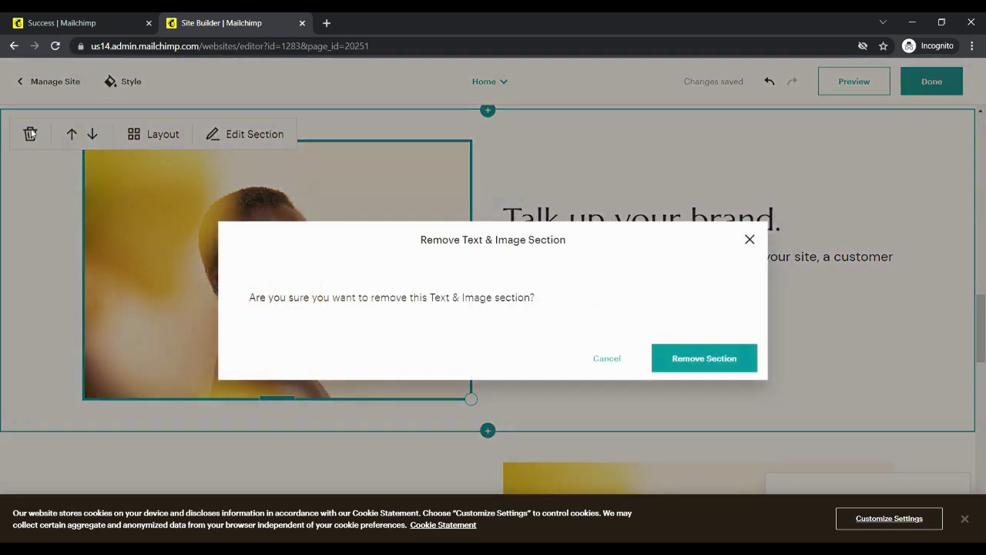
{"action": "left_click", "coordinate": [682, 362]}
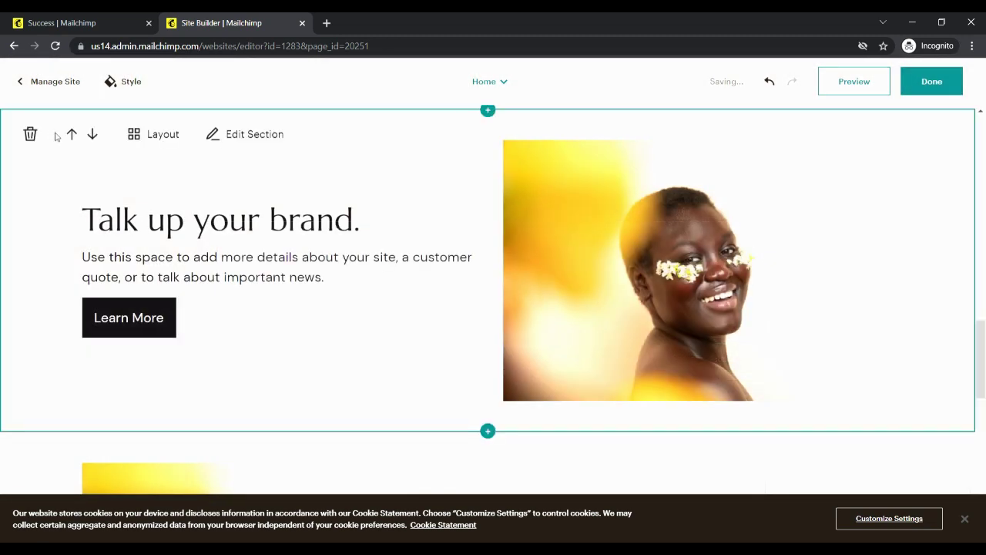
{"action": "left_click", "coordinate": [32, 134]}
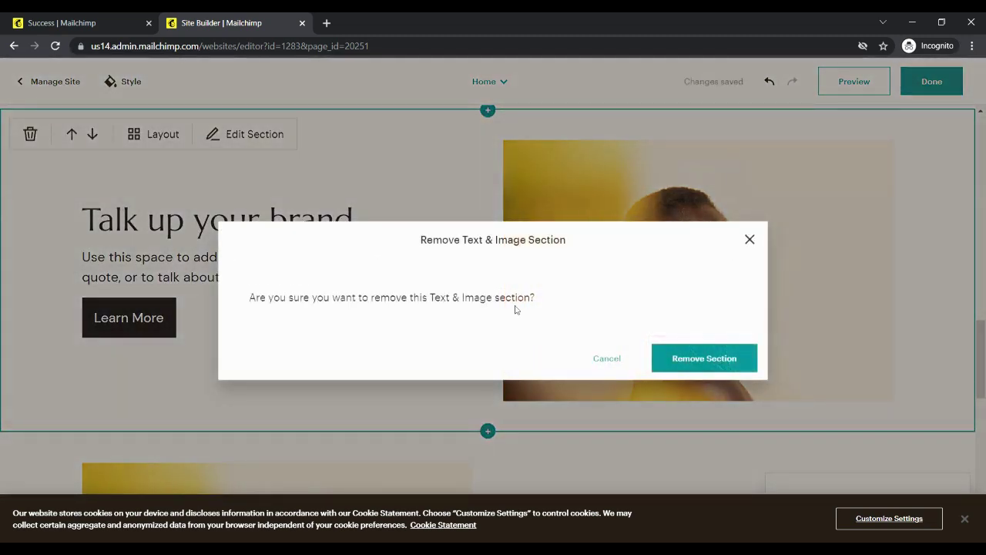
{"action": "left_click", "coordinate": [666, 362]}
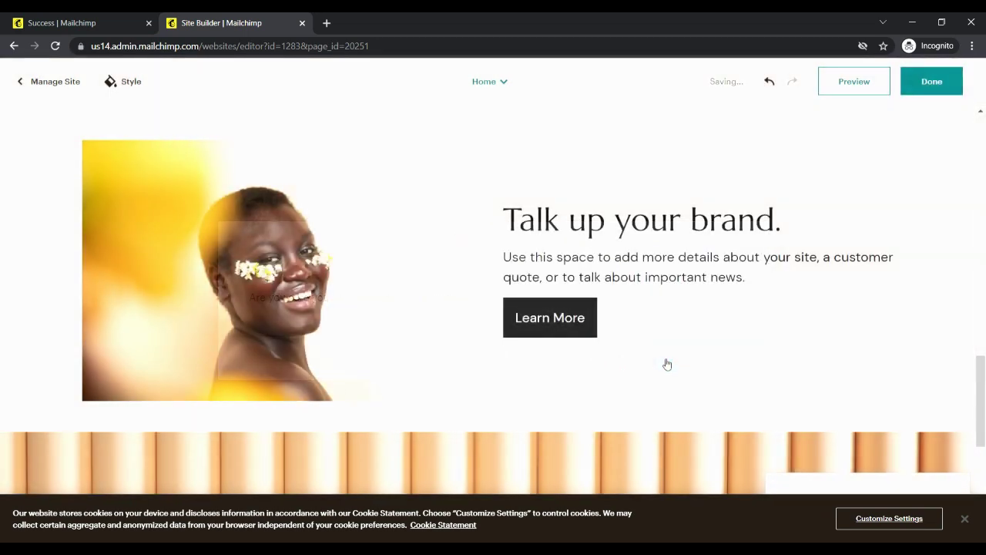
{"action": "left_click", "coordinate": [30, 134]}
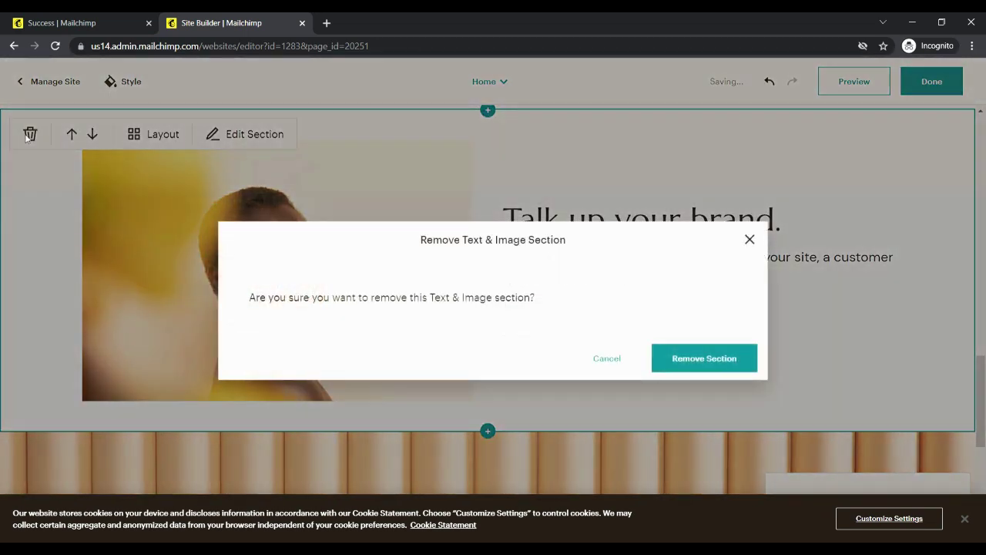
{"action": "left_click", "coordinate": [713, 359]}
Finish editing the Home page and publish the Fun With Backlinks site, accepting the additional terms.
{"action": "left_click_drag", "start_coordinate": [982, 408], "coordinate": [982, 127]}
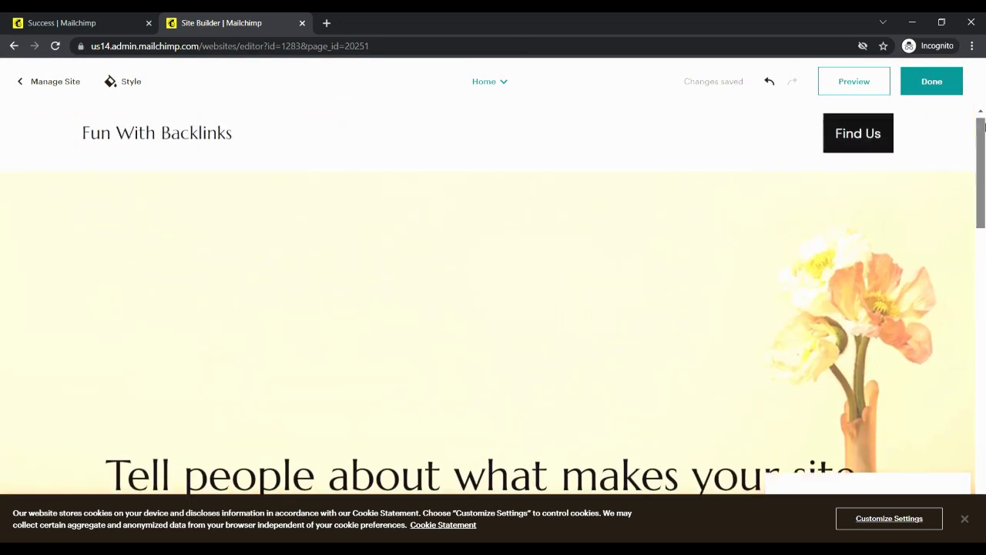
{"action": "left_click", "coordinate": [917, 73]}
{"action": "left_click", "coordinate": [905, 73]}
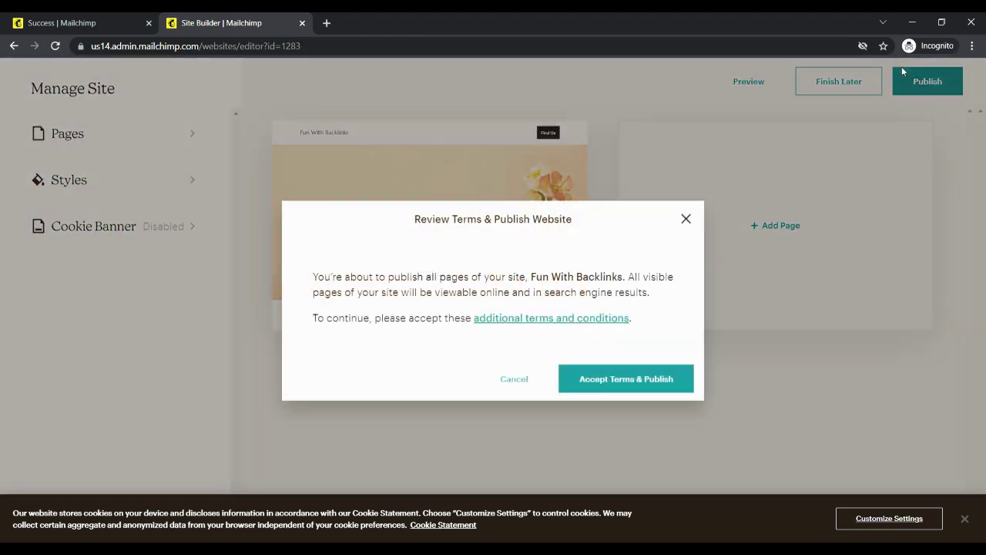
{"action": "left_click", "coordinate": [631, 377]}
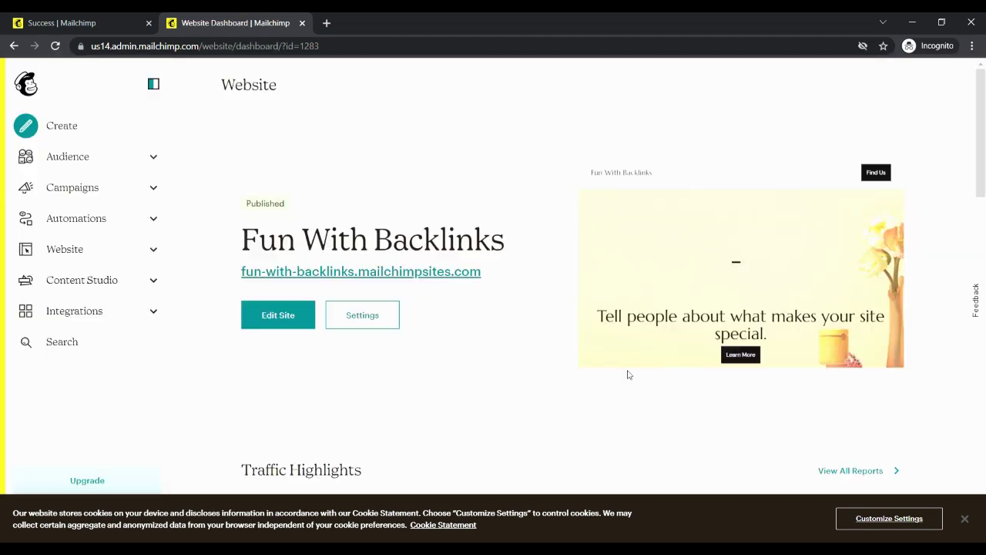
View the live site at fun-with-backlinks.mailchimpsites.com and check the published article.
{"action": "left_click", "coordinate": [460, 276]}
{"action": "left_click", "coordinate": [387, 23]}
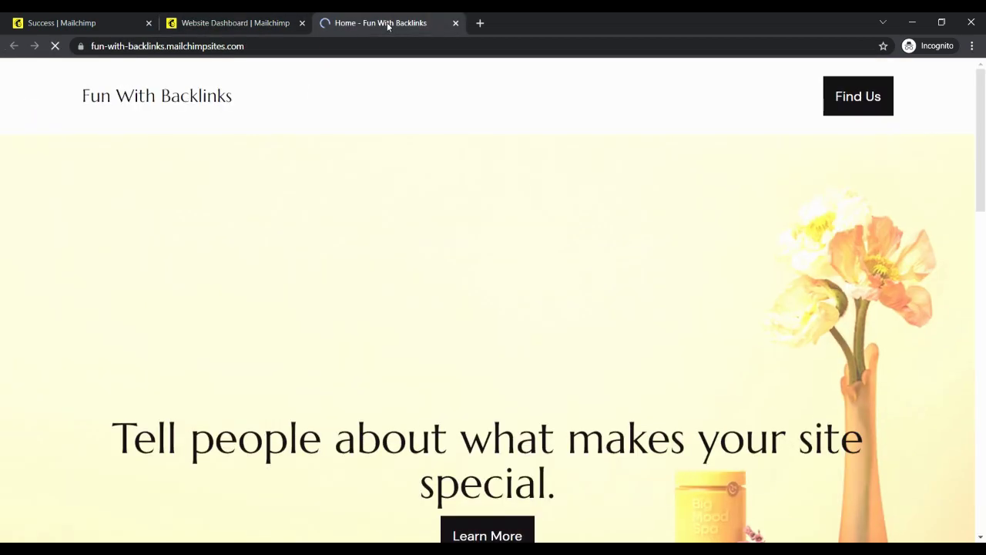
{"action": "left_click_drag", "start_coordinate": [981, 170], "coordinate": [984, 333]}
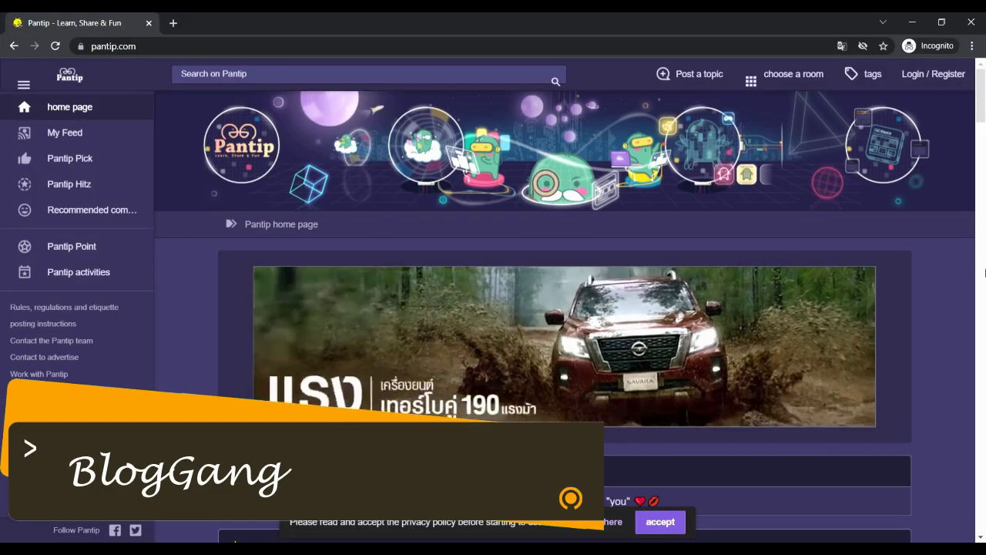
Register on Pantip with an e-mail address, solve the captcha in English, set the account password and accept the privacy policy.
{"action": "left_click", "coordinate": [970, 74]}
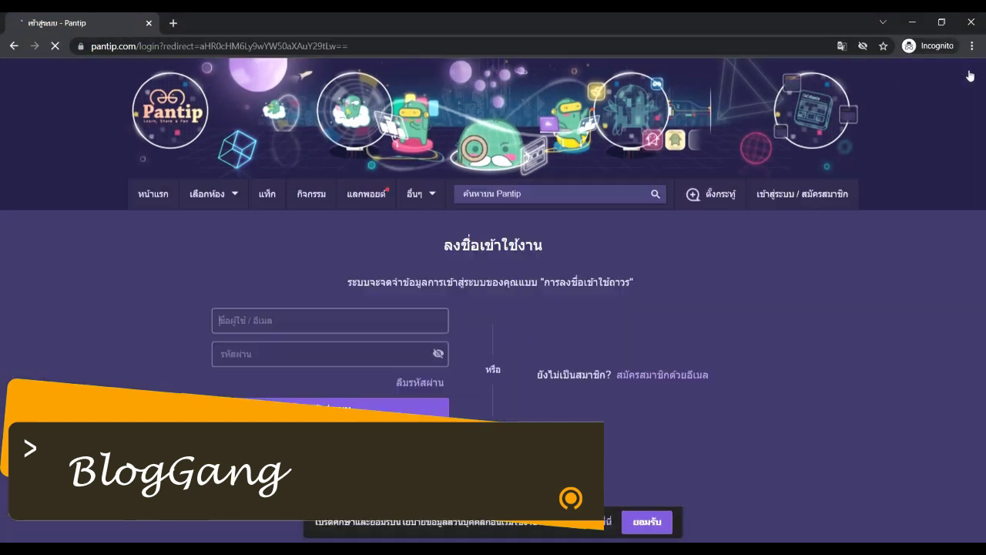
{"action": "left_click", "coordinate": [674, 404]}
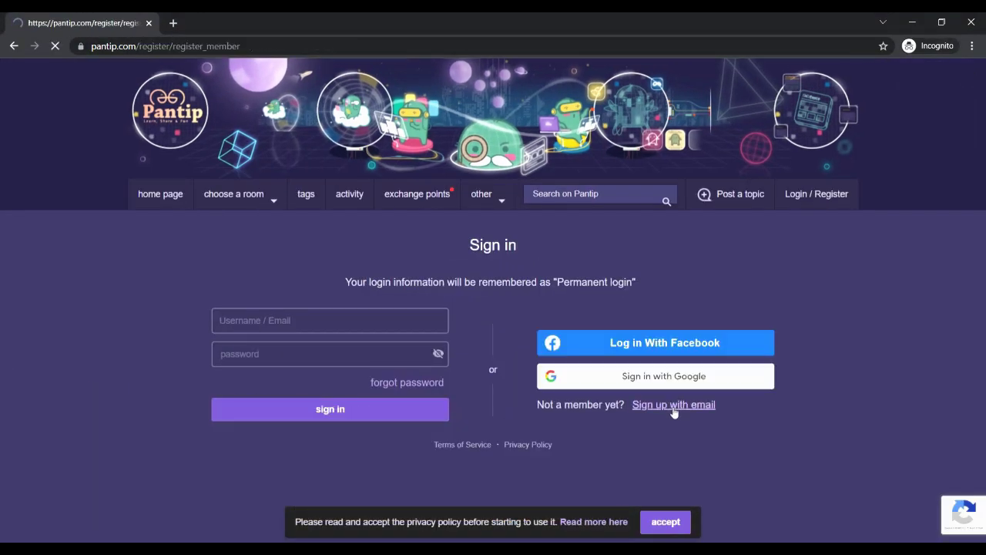
{"action": "key", "text": "ctrl+v"}
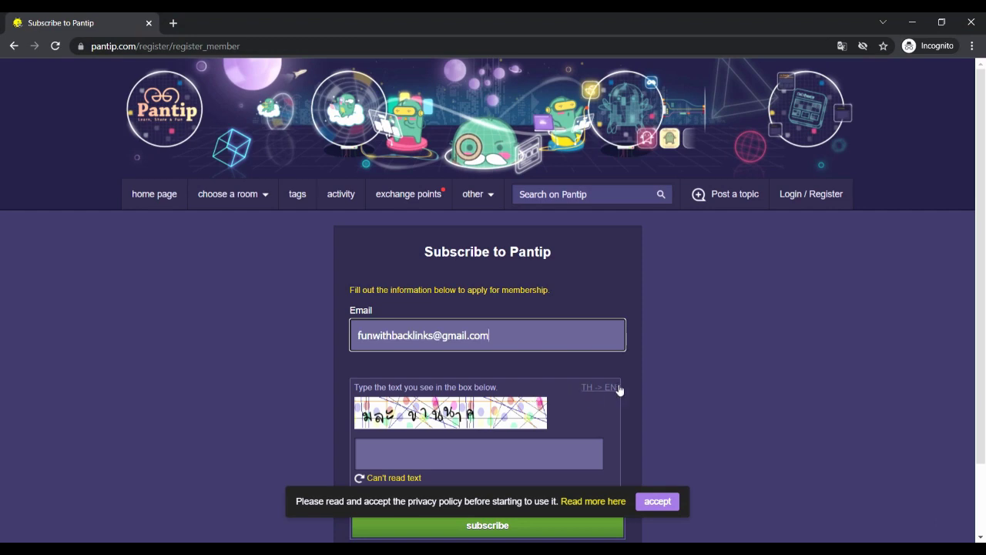
{"action": "left_click", "coordinate": [615, 388]}
{"action": "left_click", "coordinate": [617, 389]}
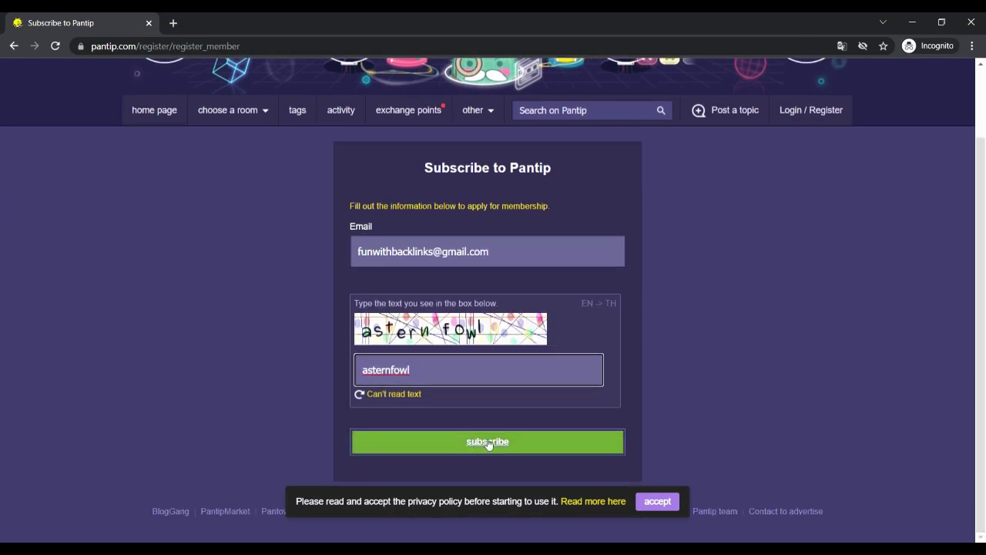
{"action": "left_click", "coordinate": [488, 443]}
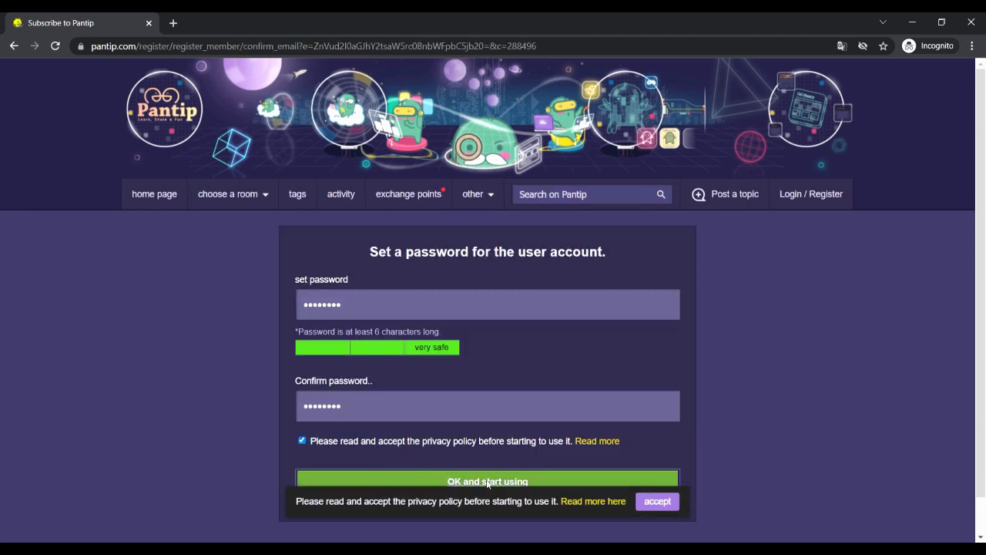
{"action": "left_click", "coordinate": [488, 482]}
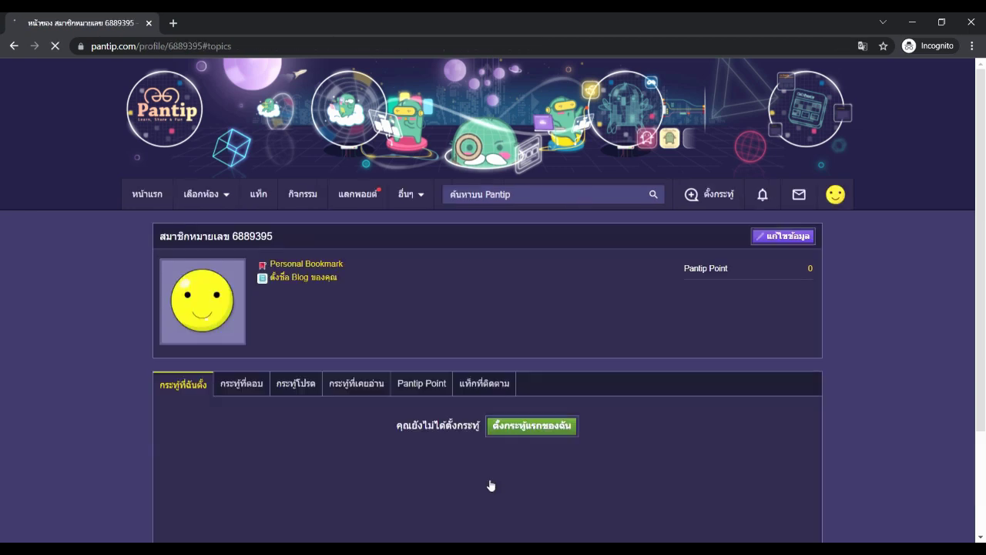
Create a BlogGang blog from the Pantip profile with the web name "funwithbacklinks".
{"action": "left_click", "coordinate": [299, 278]}
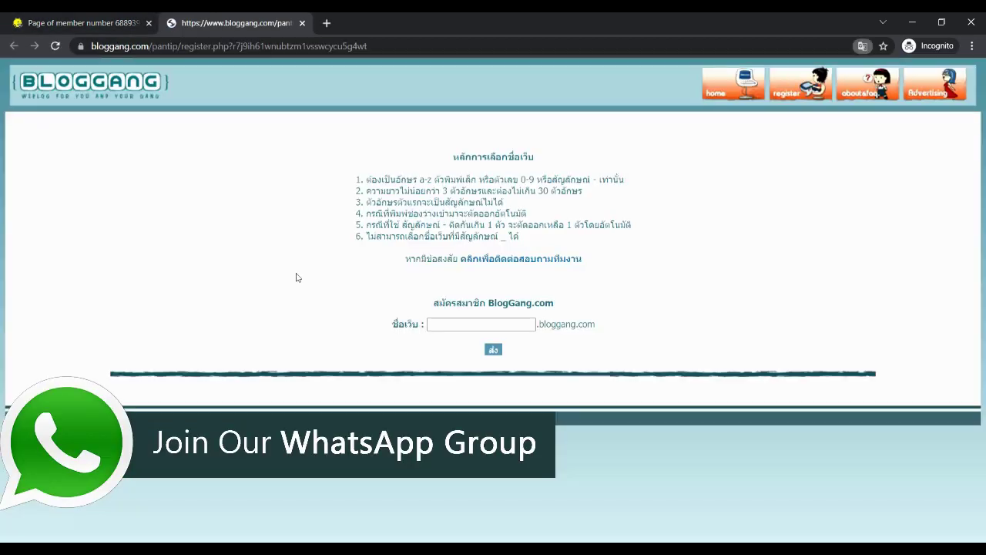
{"action": "left_click", "coordinate": [470, 332]}
{"action": "type", "text": "funwithbacklinks"}
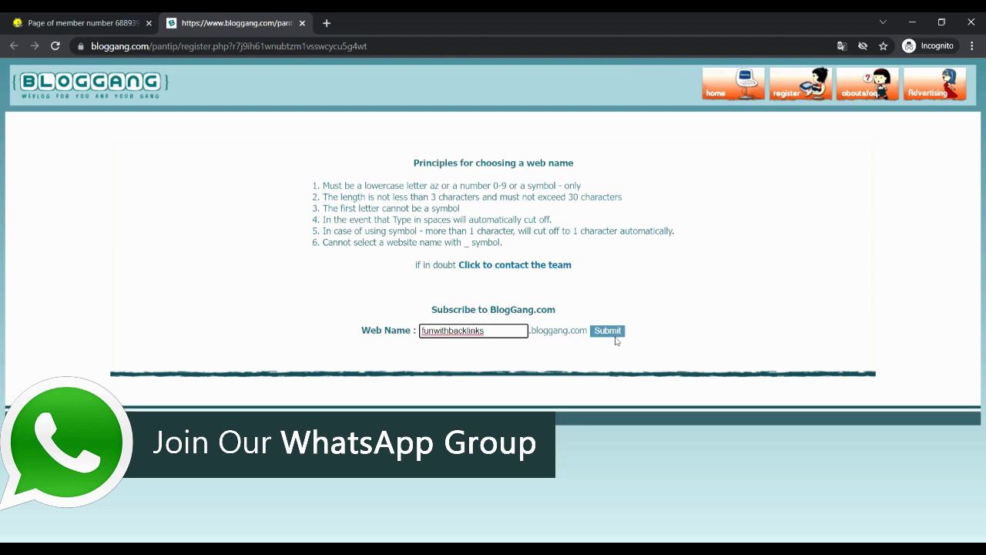
{"action": "left_click", "coordinate": [608, 333]}
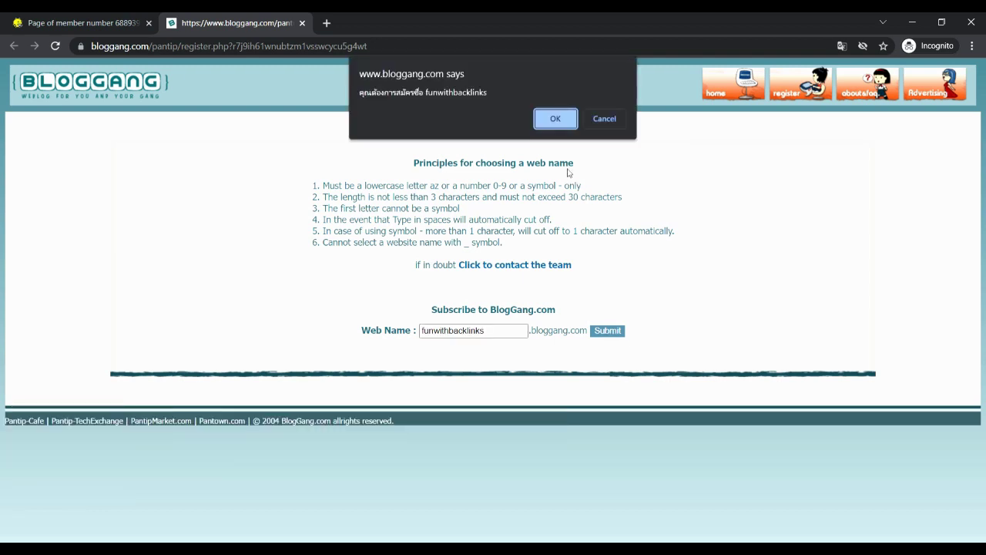
{"action": "left_click", "coordinate": [551, 120]}
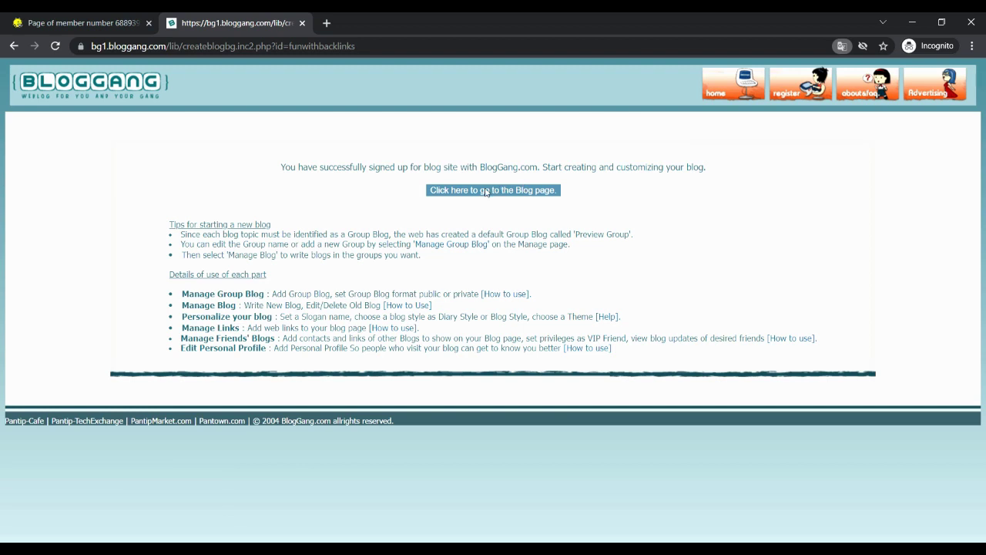
Go to the new BlogGang blog's page and open its blog management area.
{"action": "left_click", "coordinate": [487, 191]}
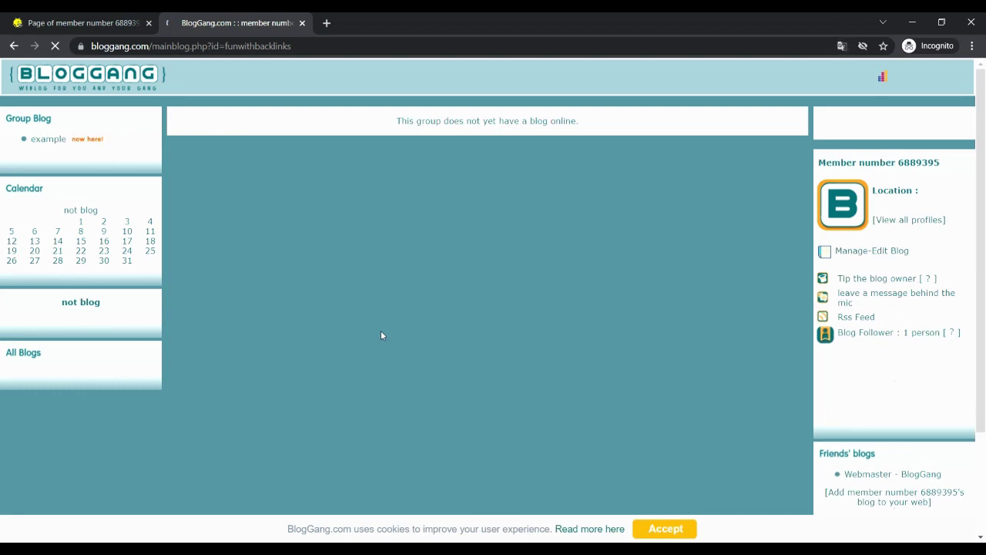
{"action": "left_click", "coordinate": [873, 252]}
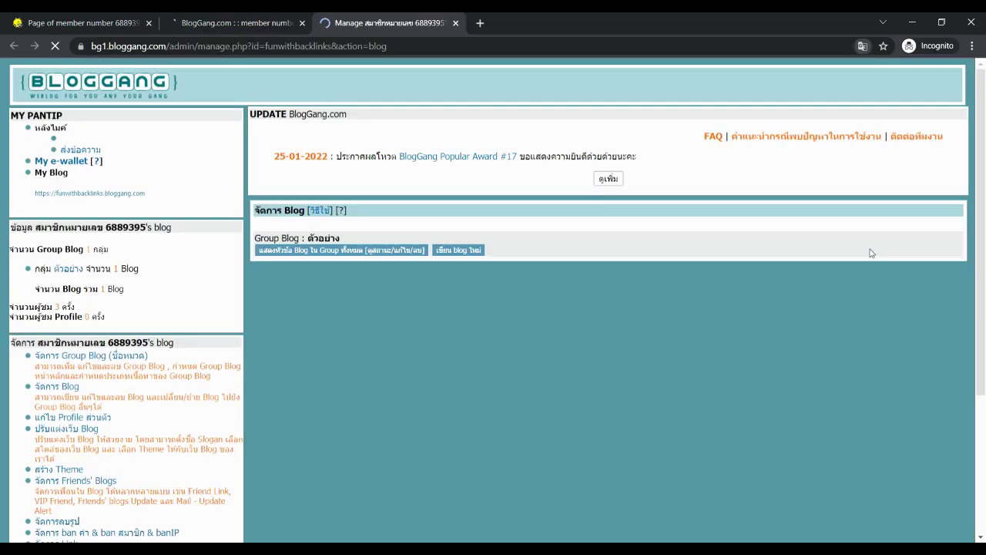
Start a new BlogGang post titled "Fun With Backlinks" with the backlinks article as its body, in the miscellaneous subgroup.
{"action": "left_click", "coordinate": [476, 253]}
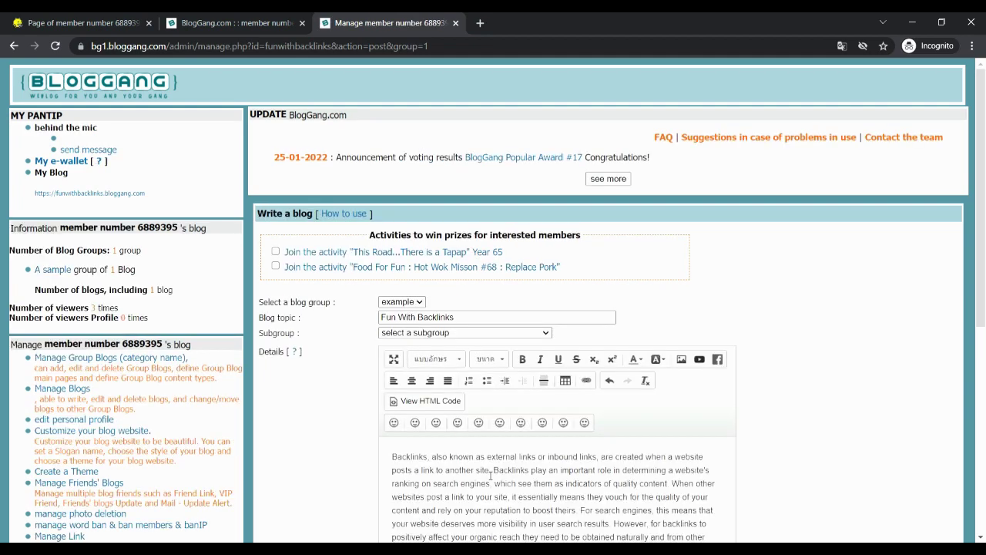
{"action": "scroll", "coordinate": [827, 302], "scroll_direction": "down", "scroll_amount": 1}
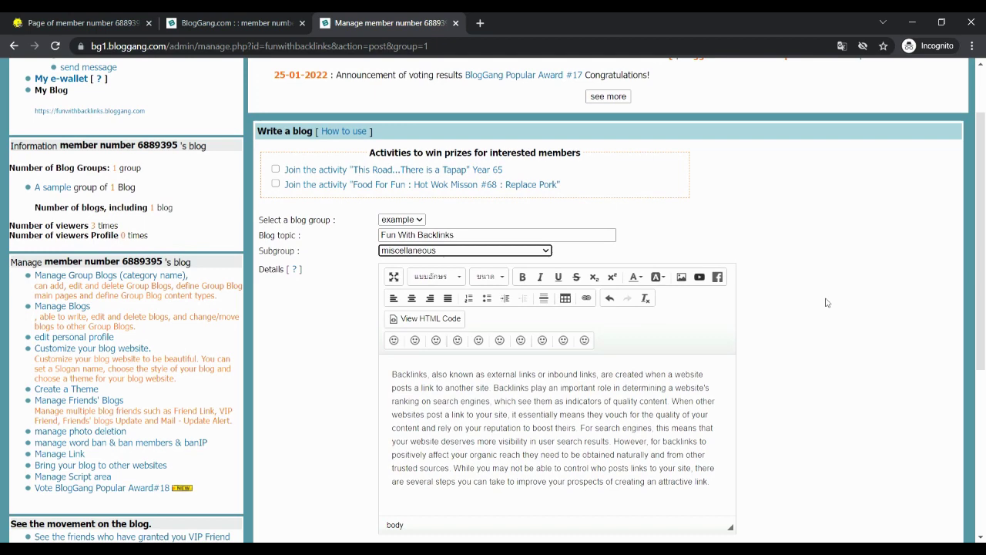
{"action": "left_click", "coordinate": [586, 297]}
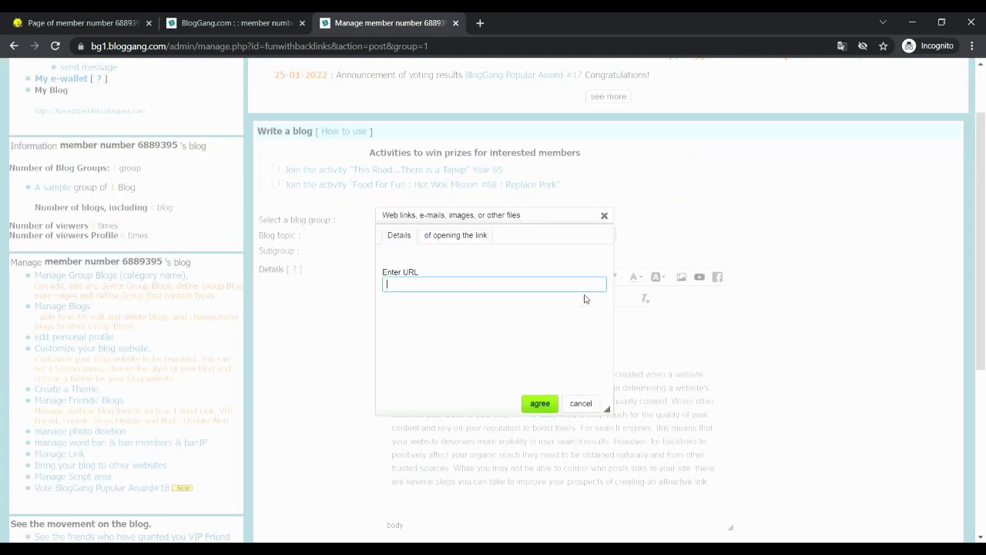
{"action": "type", "text": "www.google.com"}
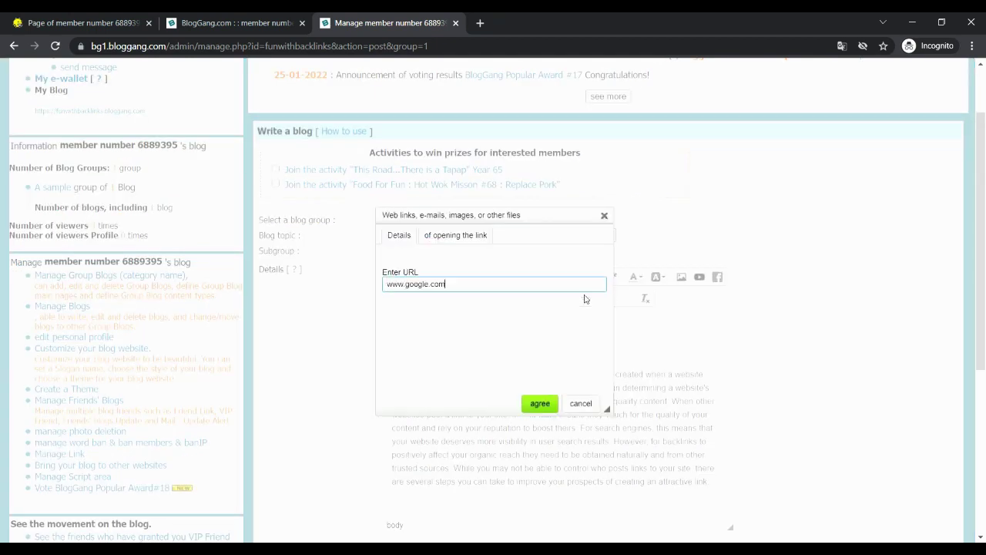
{"action": "left_click", "coordinate": [549, 403]}
{"action": "left_click", "coordinate": [517, 401]}
{"action": "scroll", "coordinate": [984, 251], "scroll_direction": "down", "scroll_amount": 3}
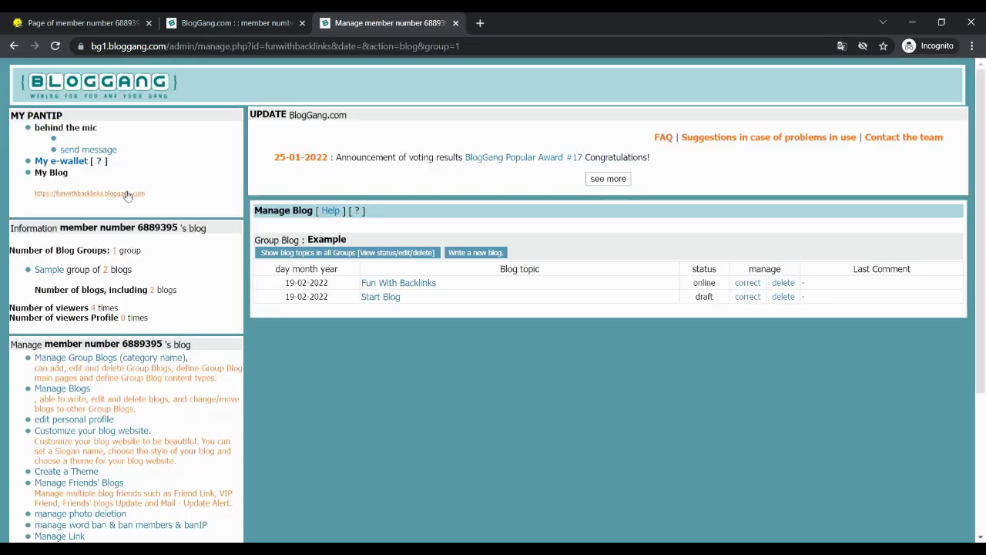
View the live blog at funwithbacklinks.bloggang.com to check the published post.
{"action": "middle_click", "coordinate": [128, 195]}
{"action": "left_click", "coordinate": [534, 22]}
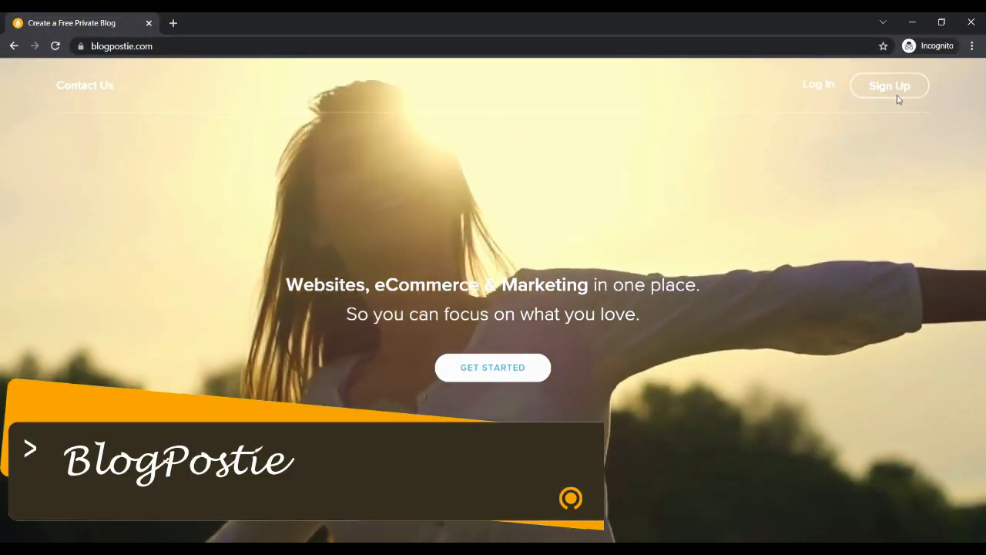
Sign up for a free account on blogpostie.com as "funwithbacklinks" with an e-mail address and account password, and complete the captcha.
{"action": "left_click", "coordinate": [893, 91]}
{"action": "left_click", "coordinate": [505, 160]}
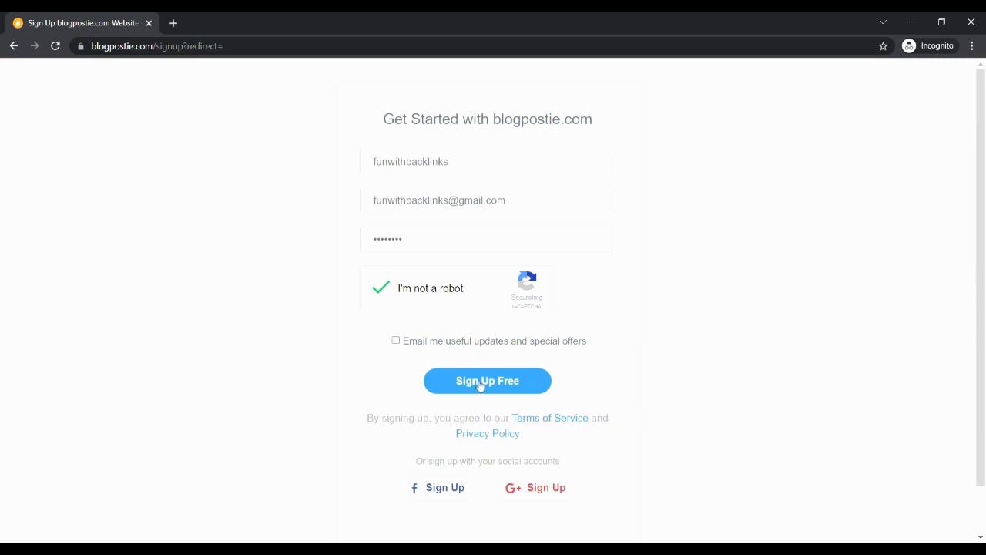
{"action": "left_click", "coordinate": [479, 383]}
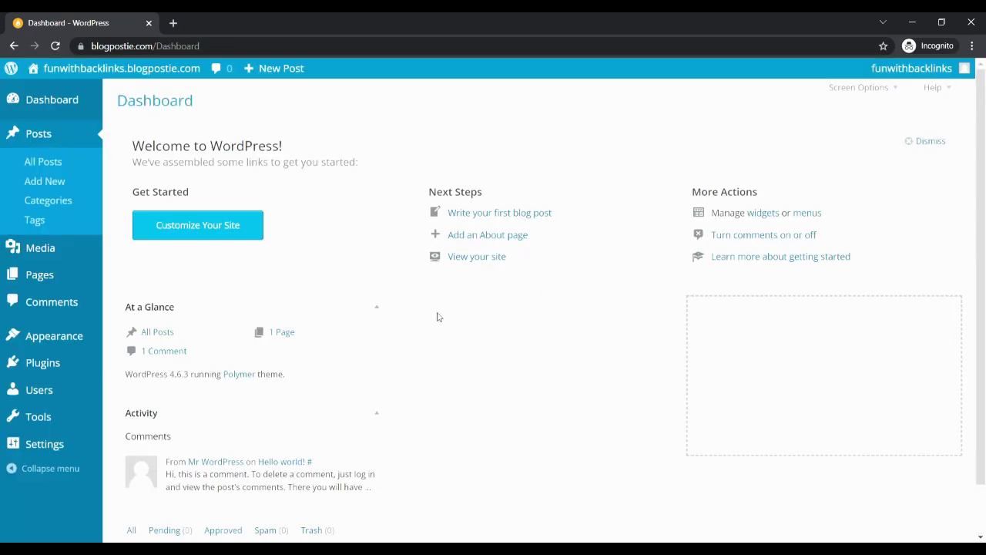
Write a first blog post titled "Fun With Backlinks" with an article on SEO links and backlink quality.
{"action": "left_click", "coordinate": [497, 216]}
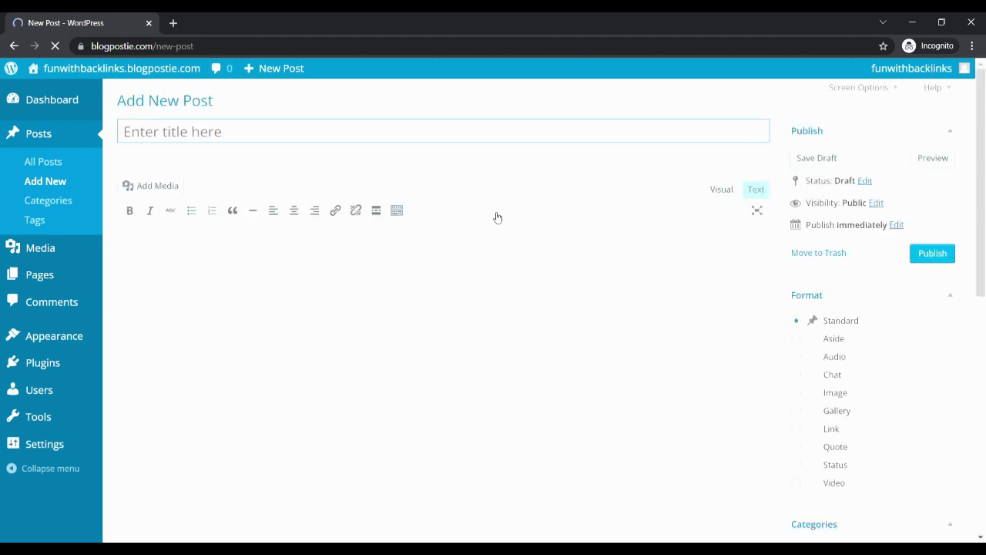
{"action": "type", "text": "Fun With Backlinks"}
{"action": "left_click", "coordinate": [399, 275]}
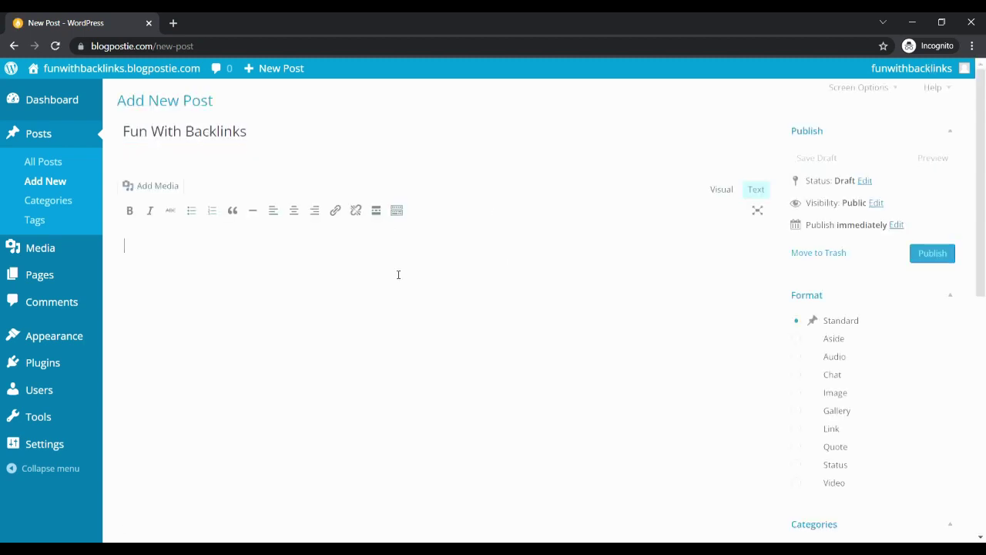
{"action": "type", "text": "An important fact that you need to keep in mind about SEO links, is that it is not the number of backlinks that matters, but rather the quality of the backlinks. The quality of the backlinks is a factor not to be overlooked, in fact, it is necessary to know that a lot has changed regarding backlinks in the last few years. There was a time when even poor quality links helped rank a site. But ever since Google launched its Penguin algorithm (algorithm that attacks bad links), the whole backlinking world has changed. It would be important to have links only from sites with a high Authority (site quality score) and, furthermore, they should be sent from sites relevant to our business. Furthermore, the relevance we have with these sites should be taken into consideration. If, for example, you have a fishing site and are creating backlinks from other niche sites that talk about monkeys, those links will be of no use at all. Your goal should be to get links from sites that are authoritative and relevant to your topic."}
{"action": "left_click_drag", "start_coordinate": [257, 265], "coordinate": [389, 266]}
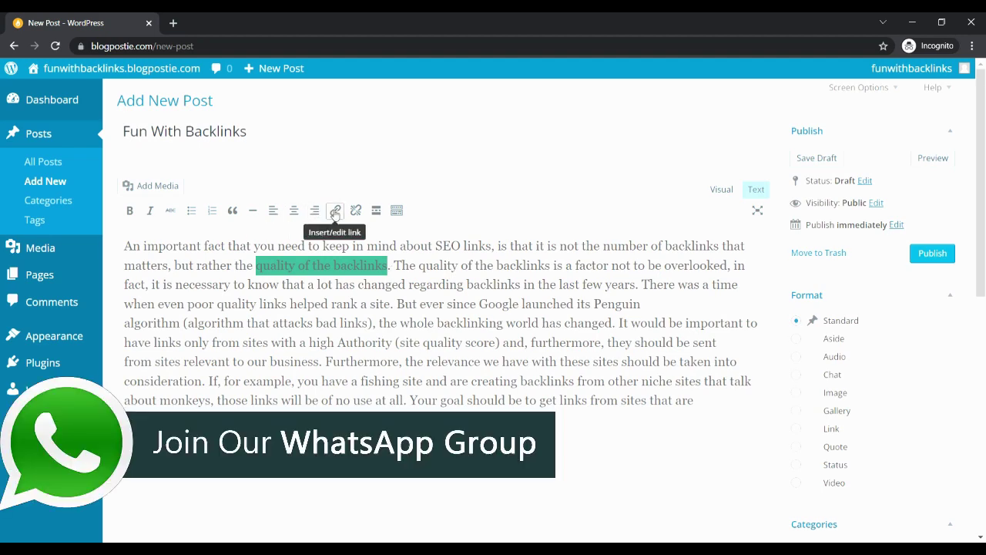
{"action": "left_click", "coordinate": [335, 211]}
{"action": "type", "text": "https://www.google.com"}
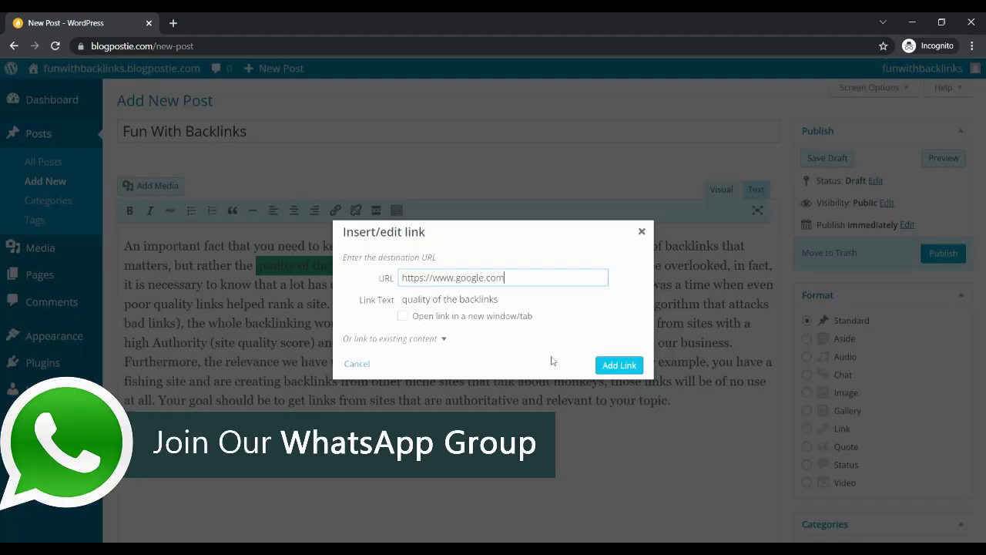
{"action": "left_click", "coordinate": [628, 368]}
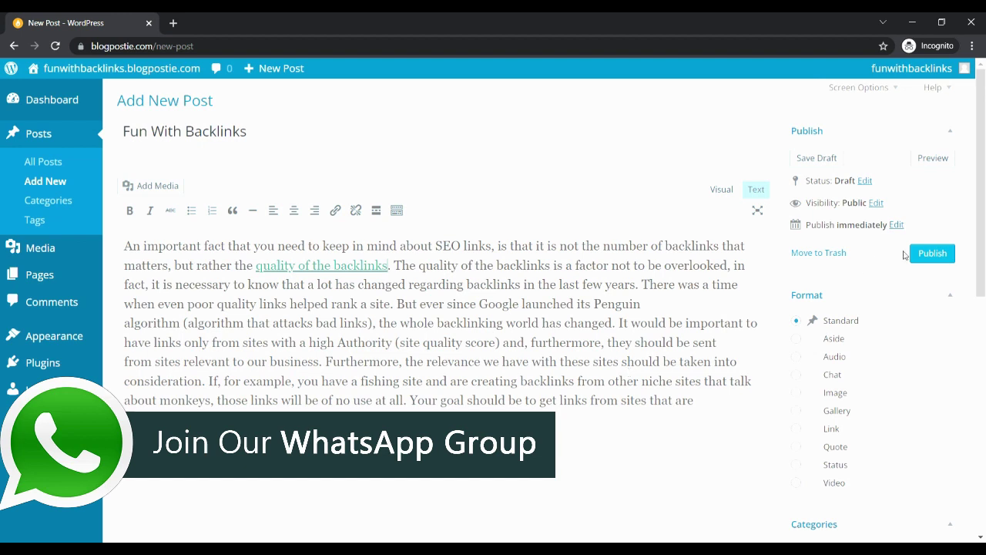
Publish the BlogPostie post and view it on the live blog.
{"action": "left_click", "coordinate": [939, 259]}
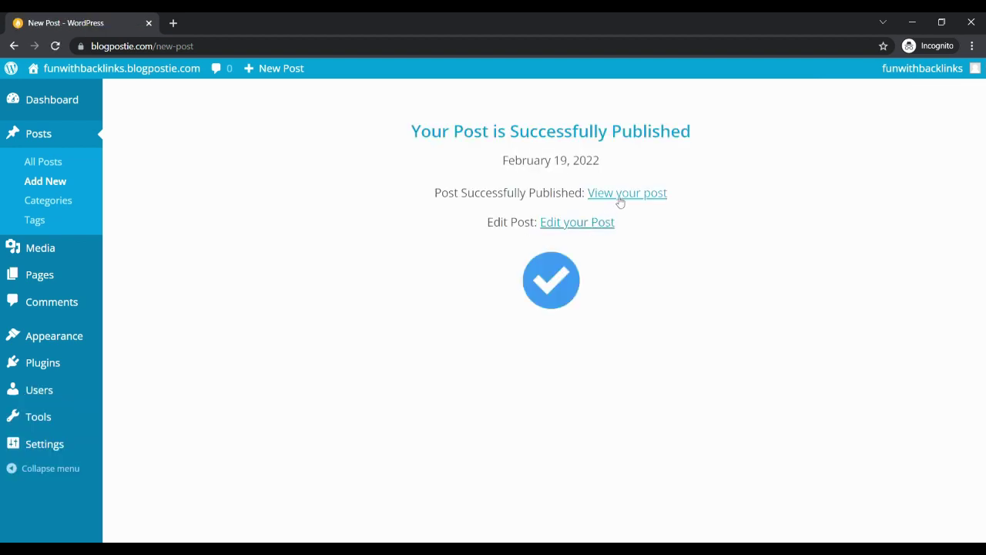
{"action": "left_click", "coordinate": [623, 194]}
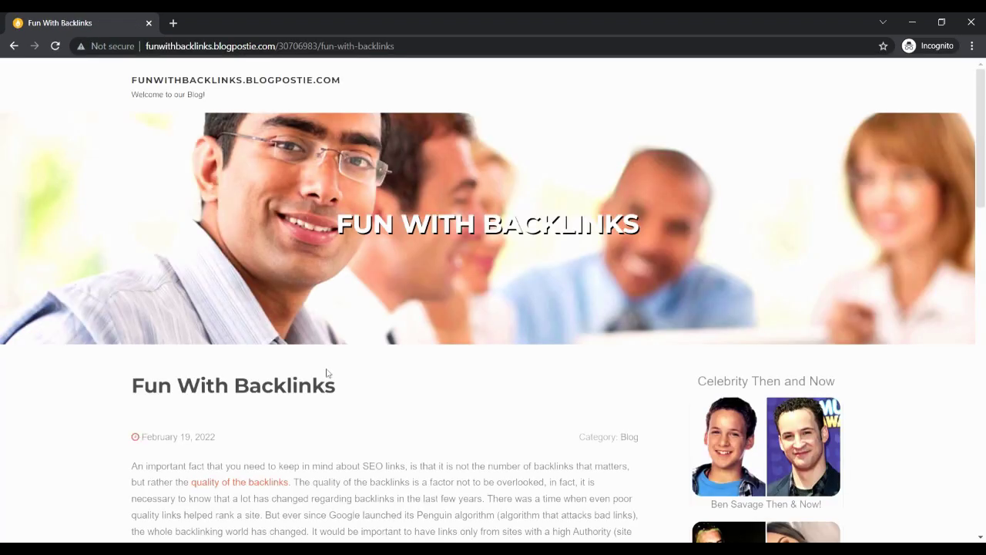